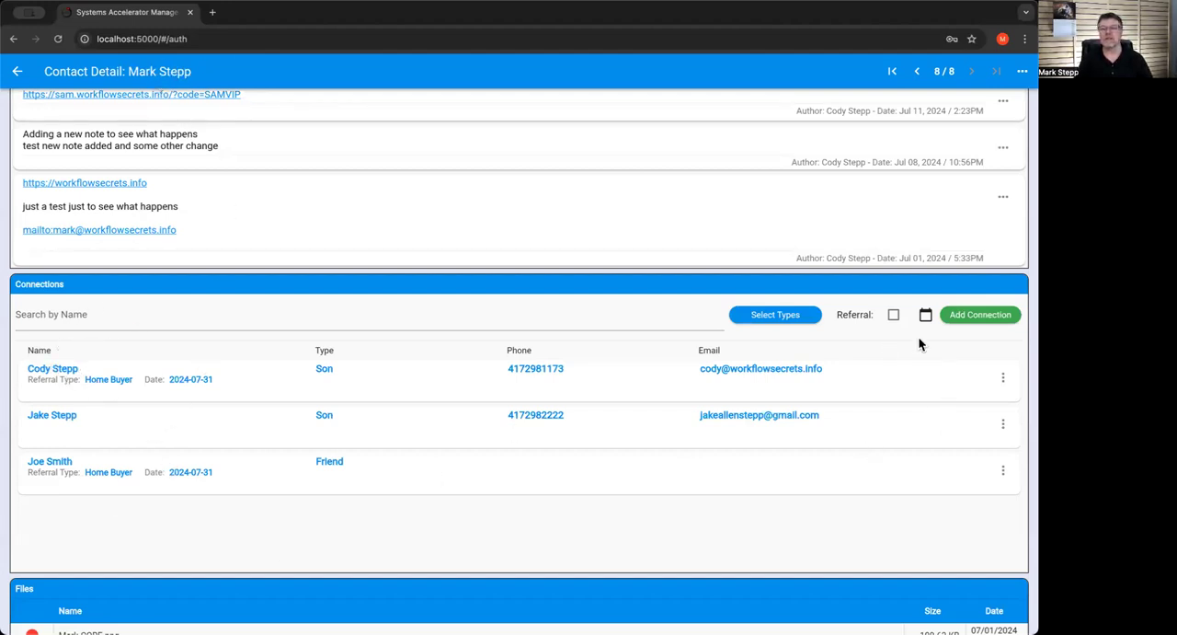
# Add the fifth contact in the selection list as a connection of type Spouse and save it
pyautogui.click(970, 314)
pyautogui.click(513, 305)
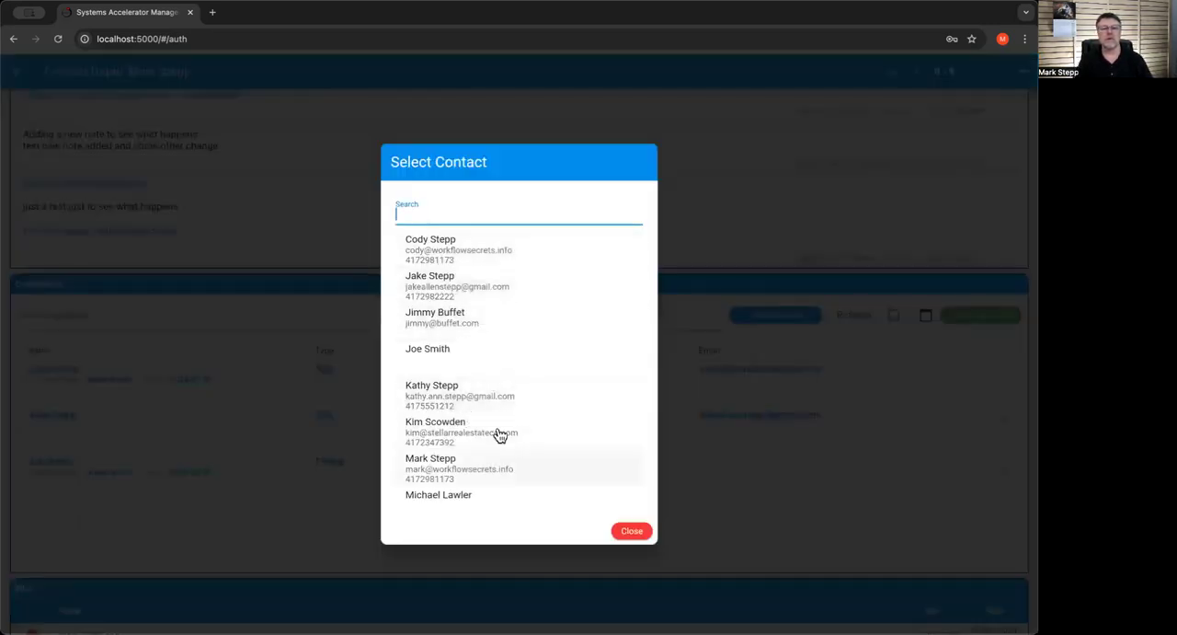
pyautogui.click(472, 404)
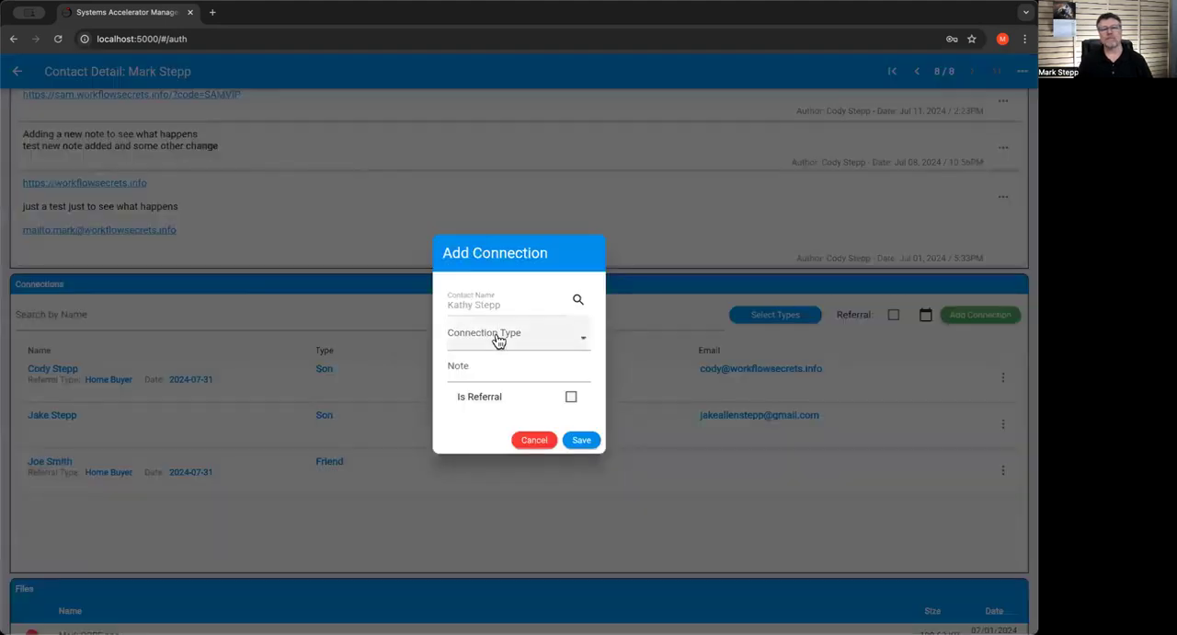
pyautogui.click(538, 346)
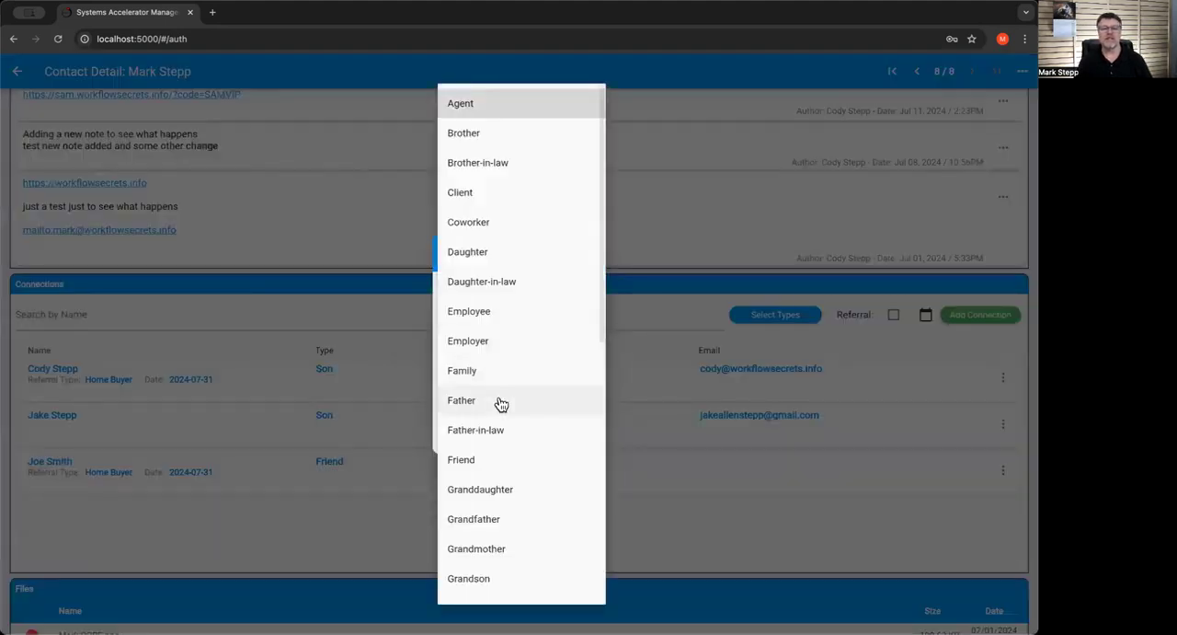
pyautogui.scroll(-5, 496, 303)
pyautogui.scroll(-2, 497, 396)
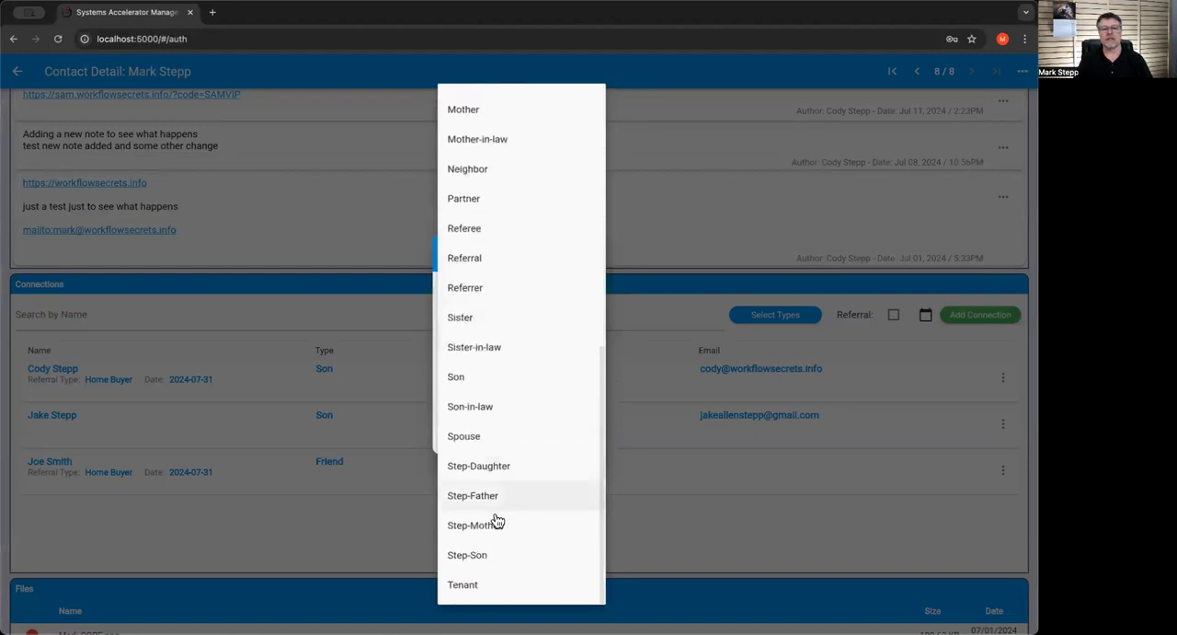
pyautogui.click(476, 445)
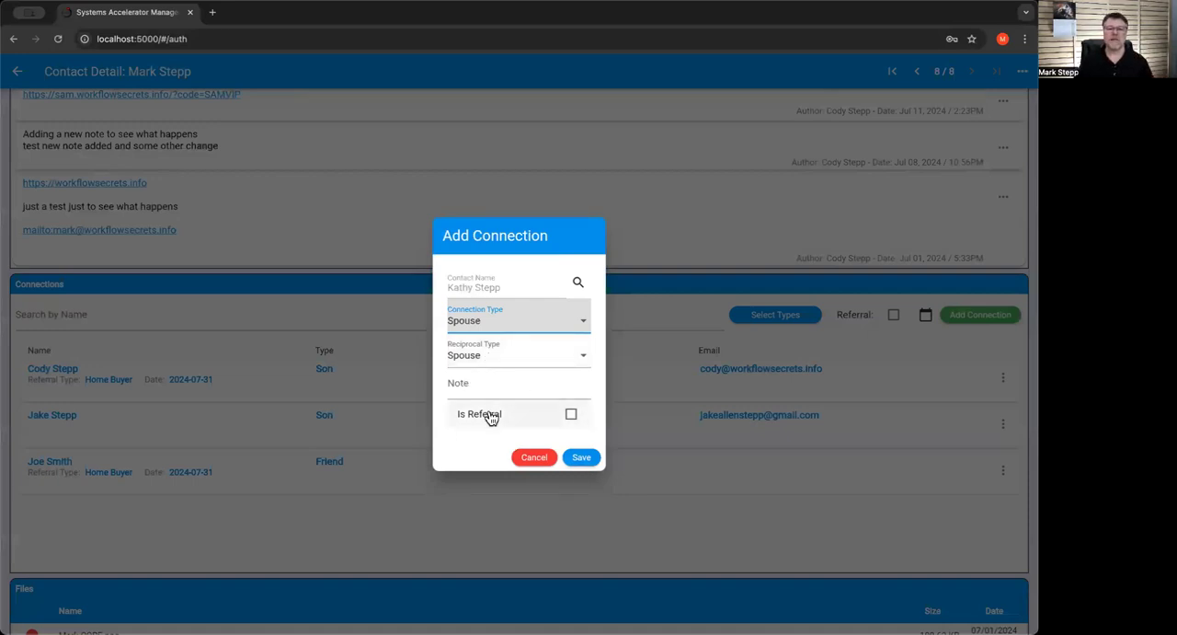
pyautogui.click(588, 461)
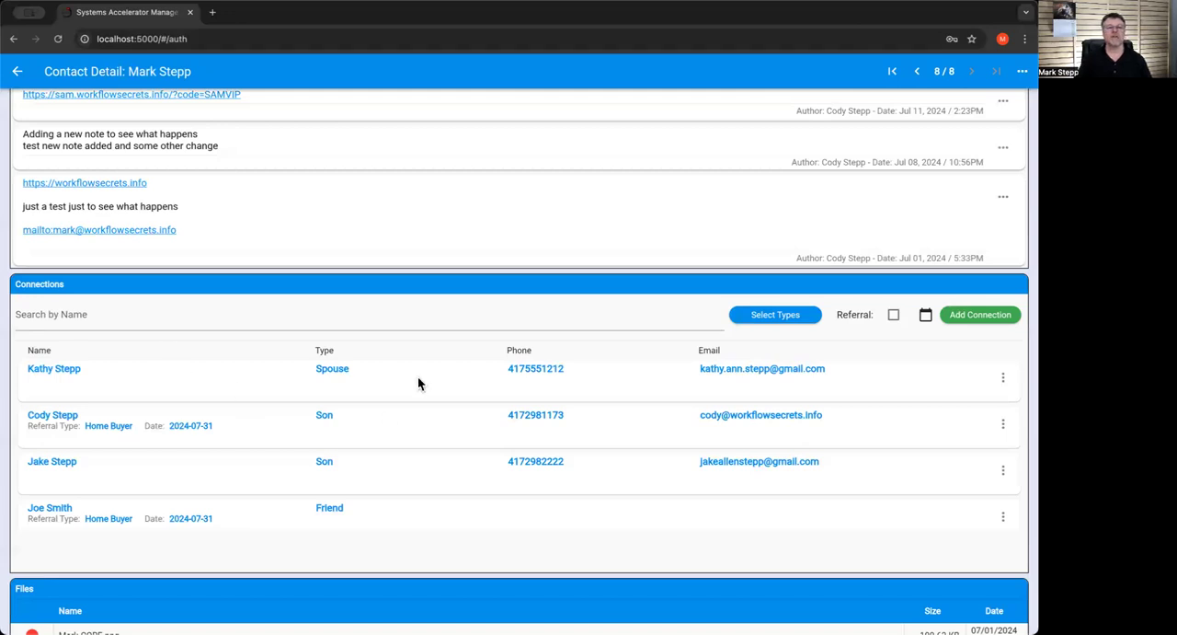
# Leave the contact detail and open the Alternate Contact Test routine in the Routine Editor
pyautogui.scroll(1, 288, 421)
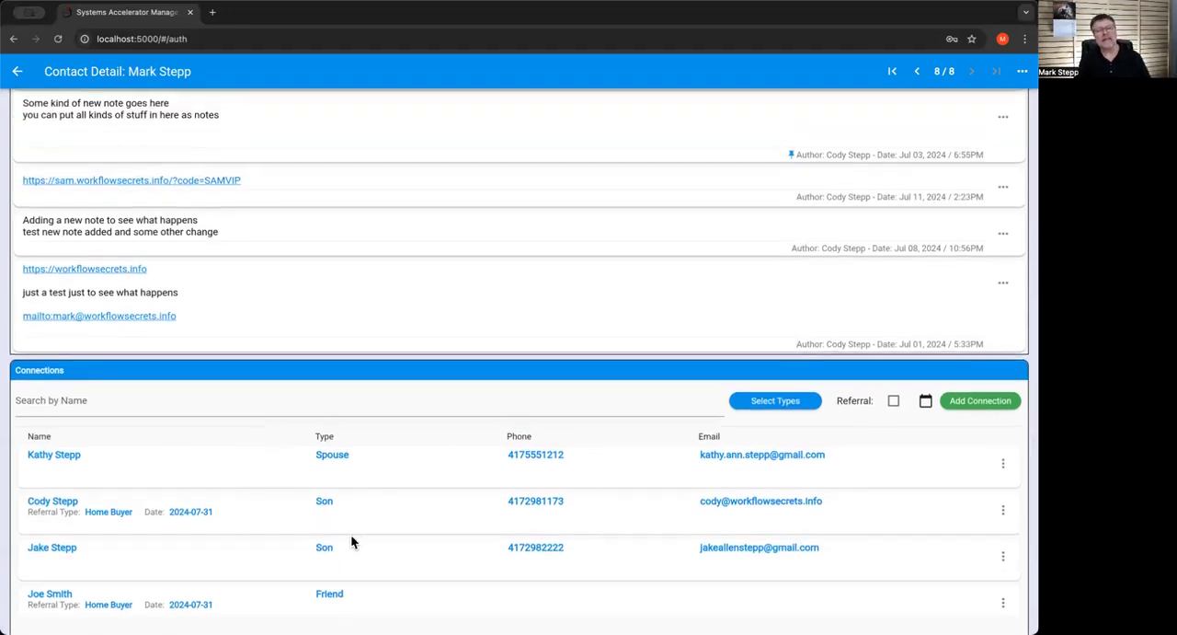
pyautogui.click(17, 72)
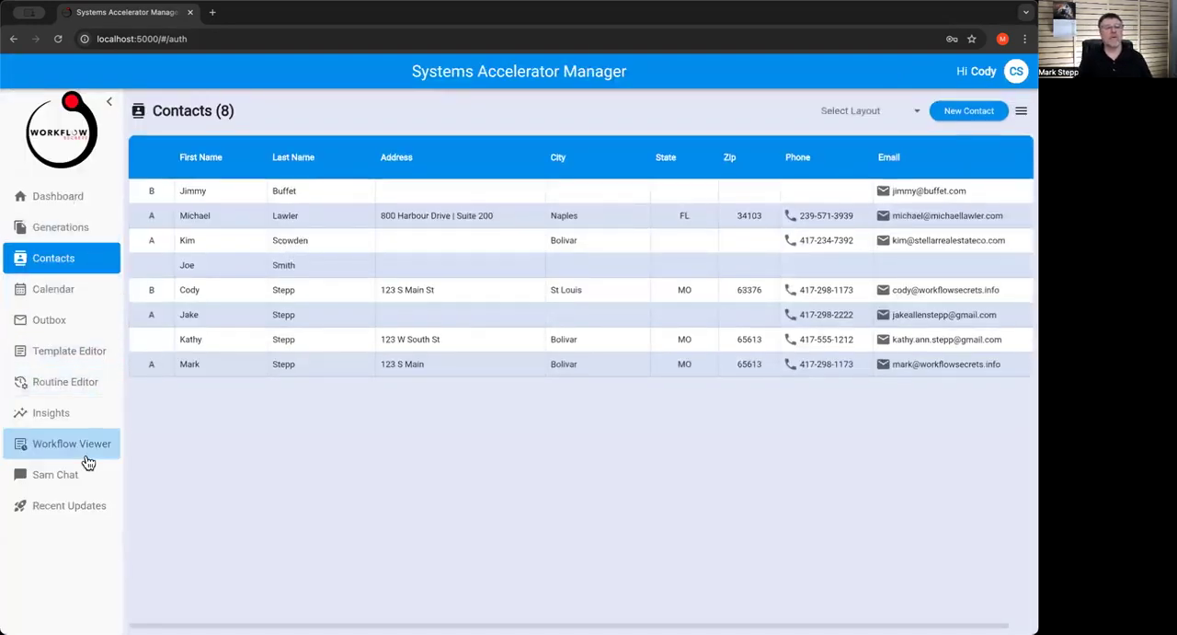
pyautogui.click(76, 388)
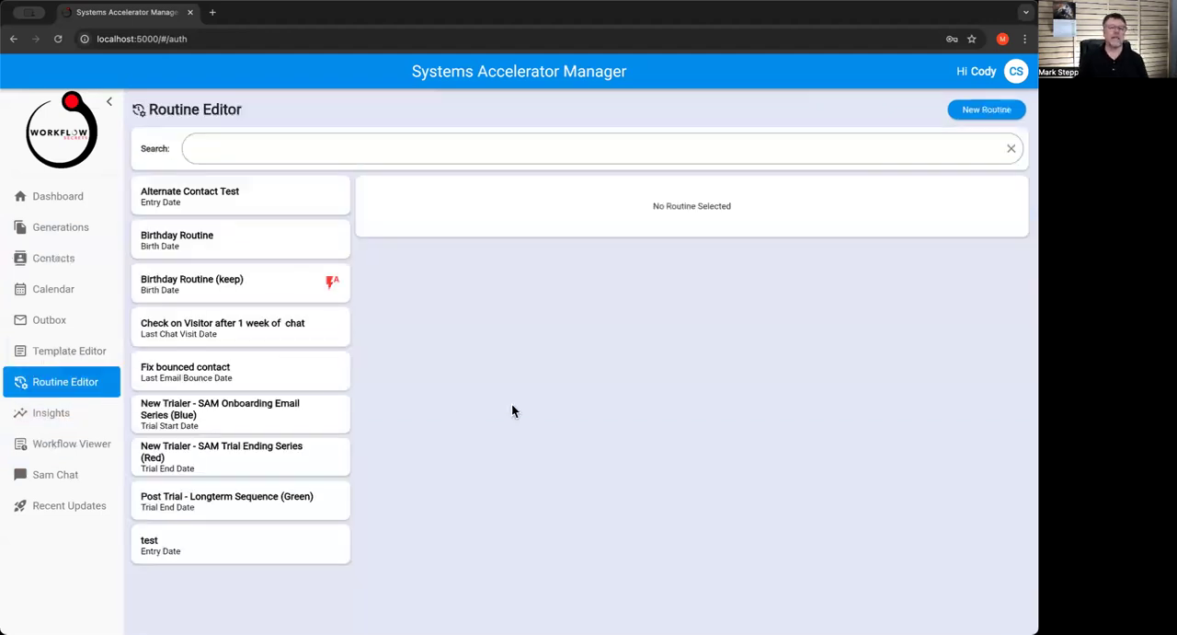
pyautogui.click(238, 206)
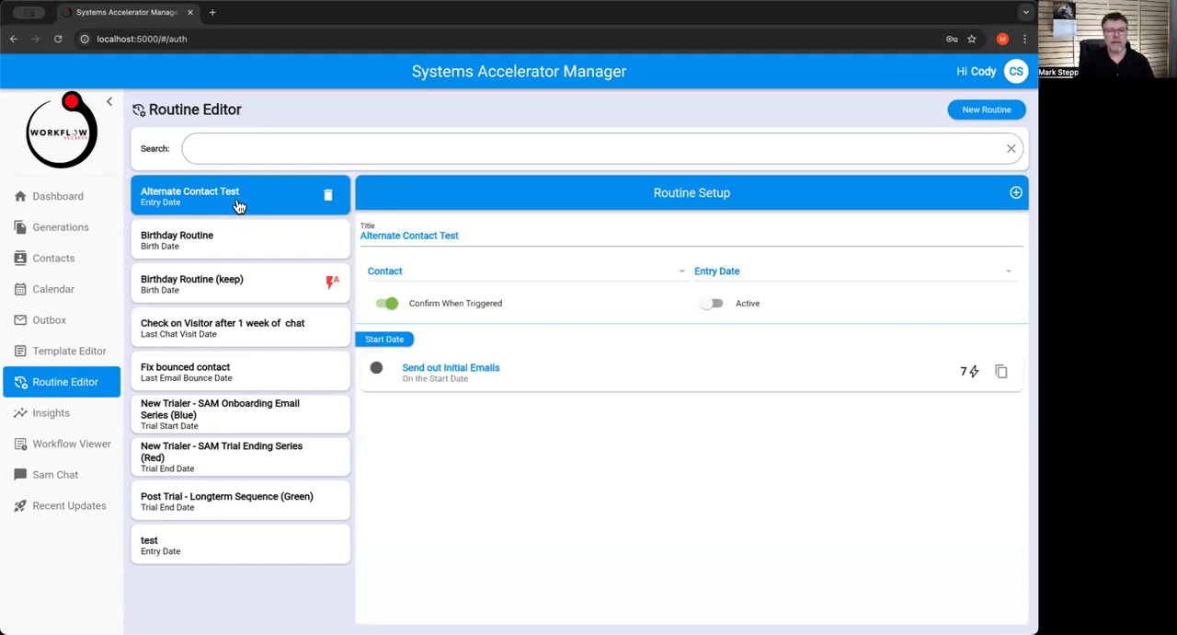
# Examine the Birthday Routine (keep) activities grouped under birth date, start date and specified date
pyautogui.click(272, 252)
pyautogui.click(273, 284)
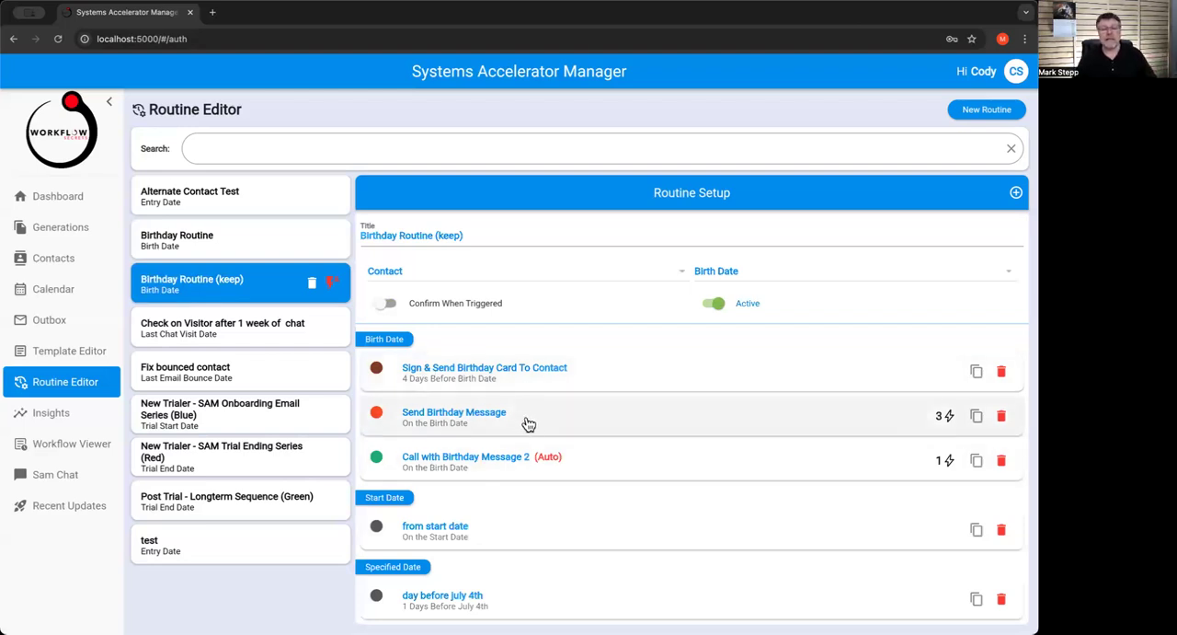
pyautogui.scroll(-1, 534, 430)
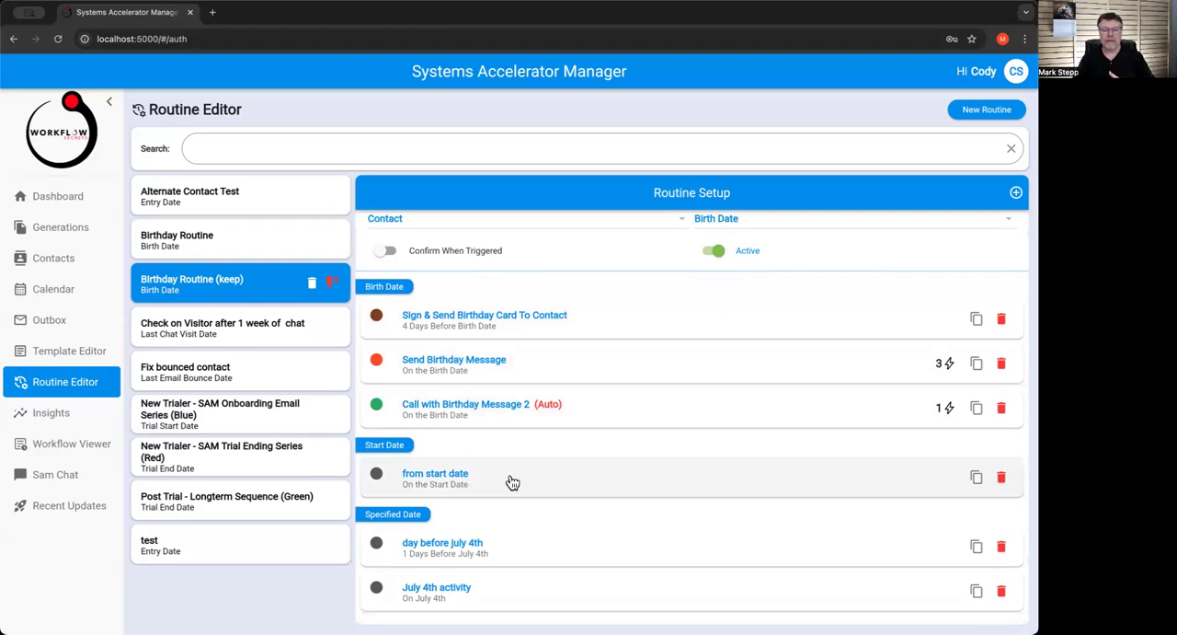
pyautogui.scroll(-2, 512, 483)
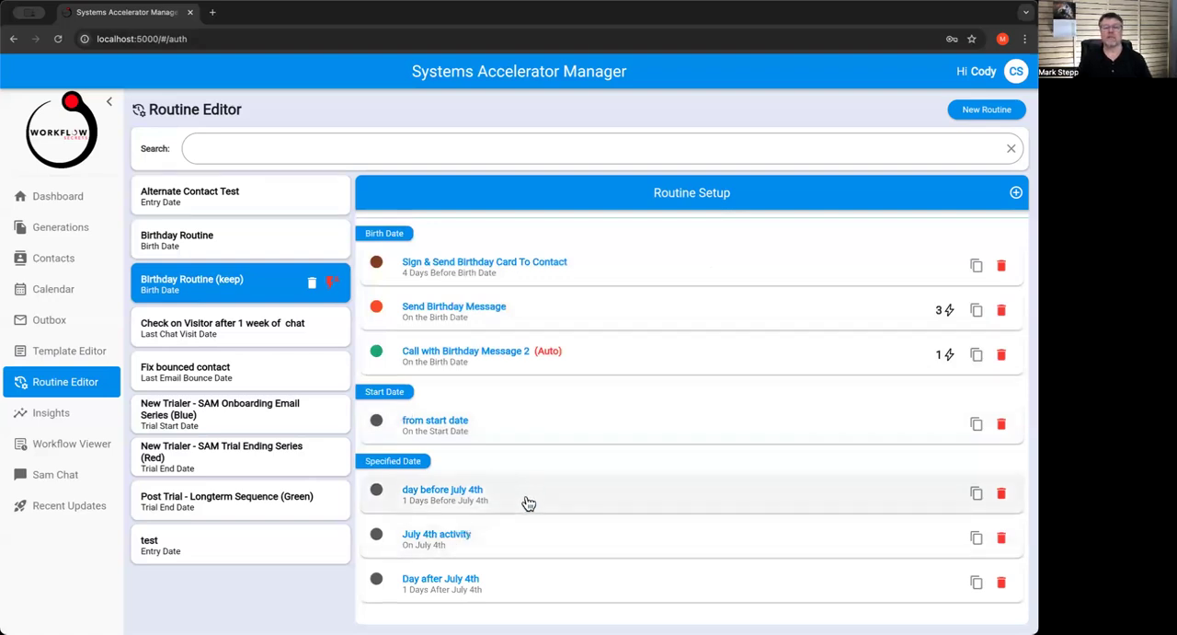
pyautogui.scroll(2, 528, 501)
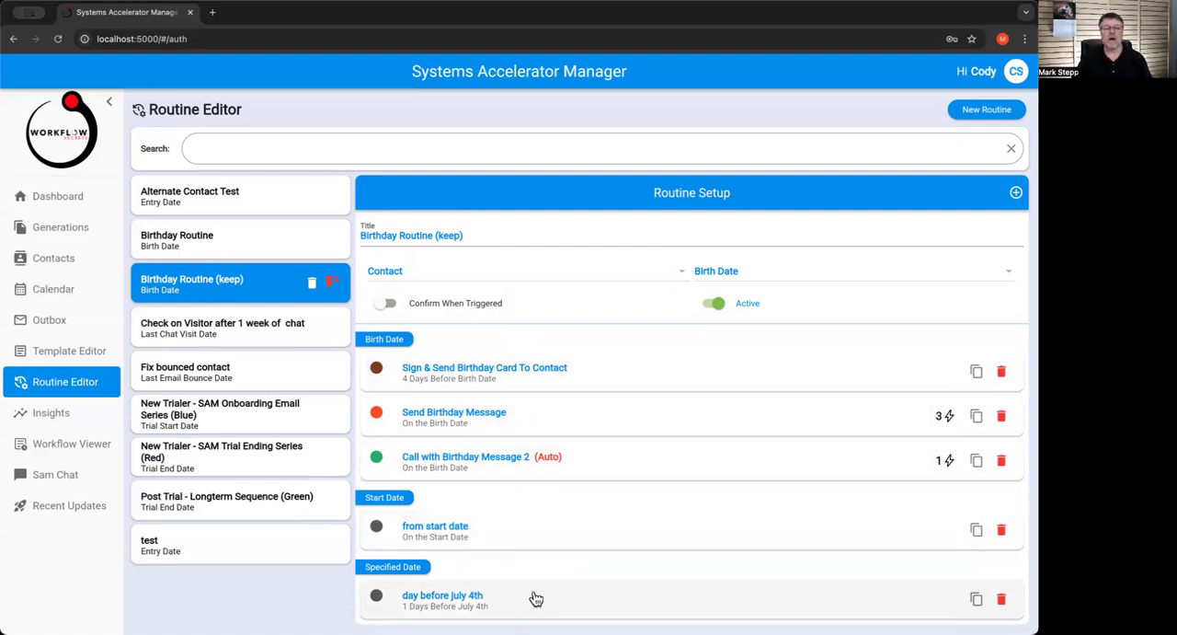
pyautogui.scroll(-3, 538, 593)
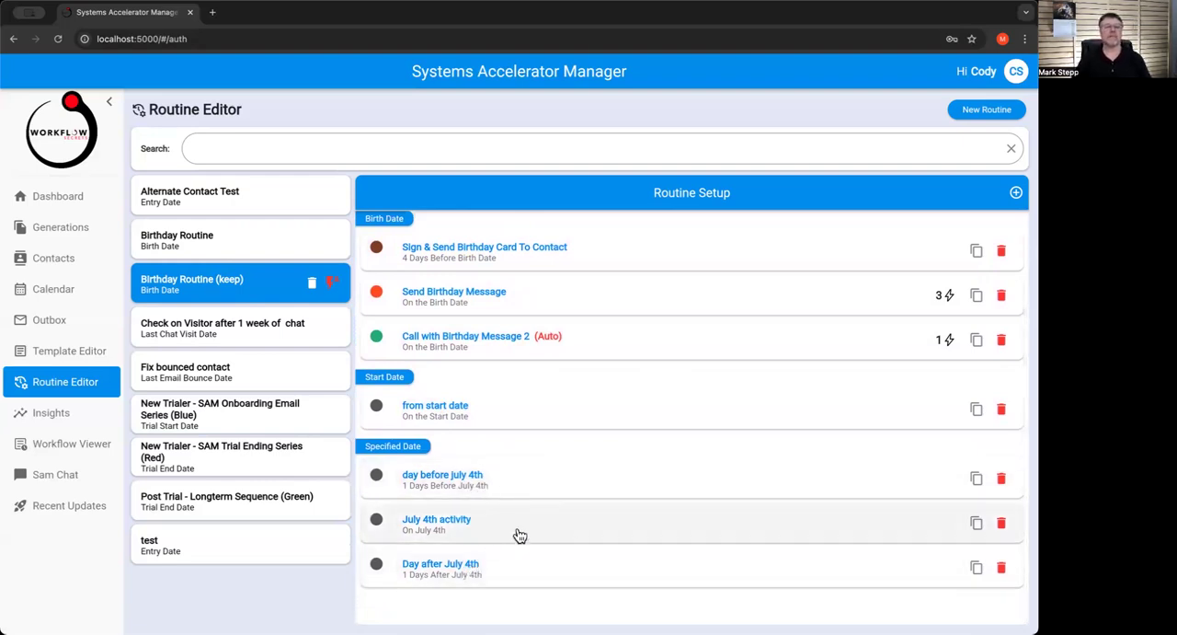
pyautogui.scroll(3, 483, 486)
# Start a new activity in the Alternate Contact Test routine, titled "Intro Email" and scheduled 3 days after the entry date
pyautogui.click(259, 203)
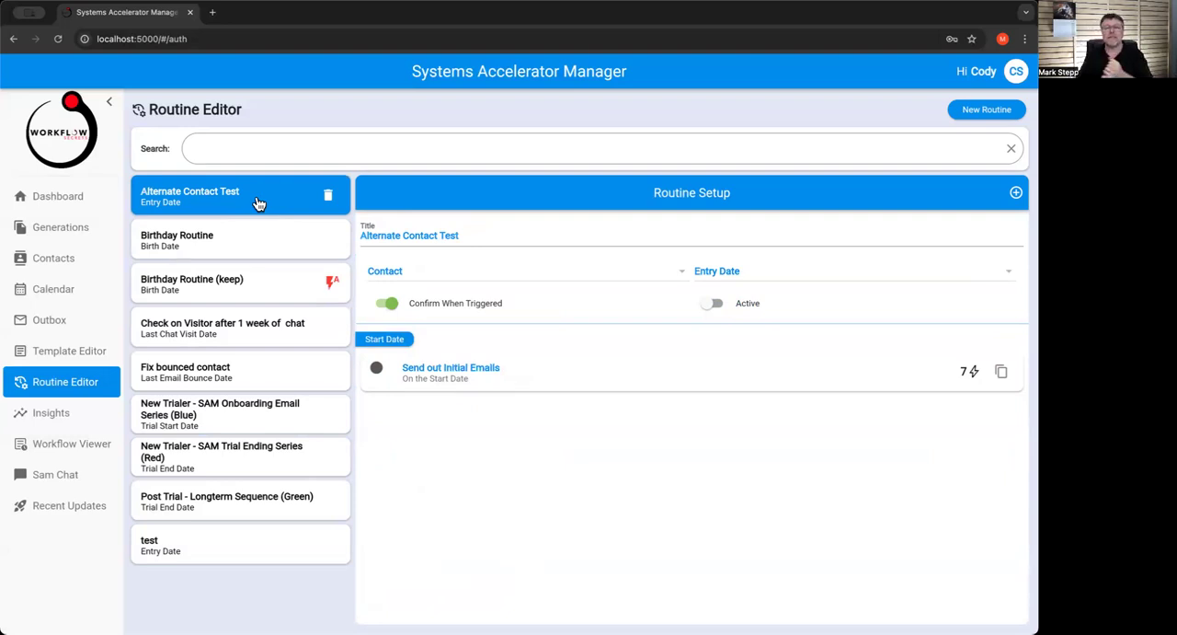
pyautogui.click(1016, 195)
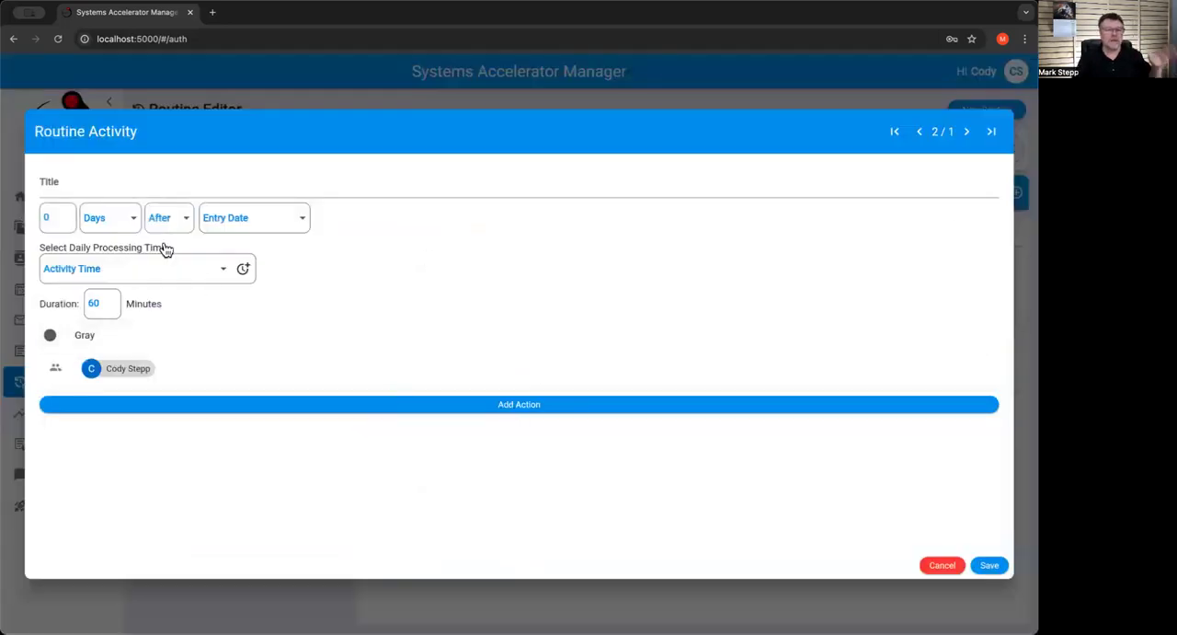
pyautogui.click(85, 180)
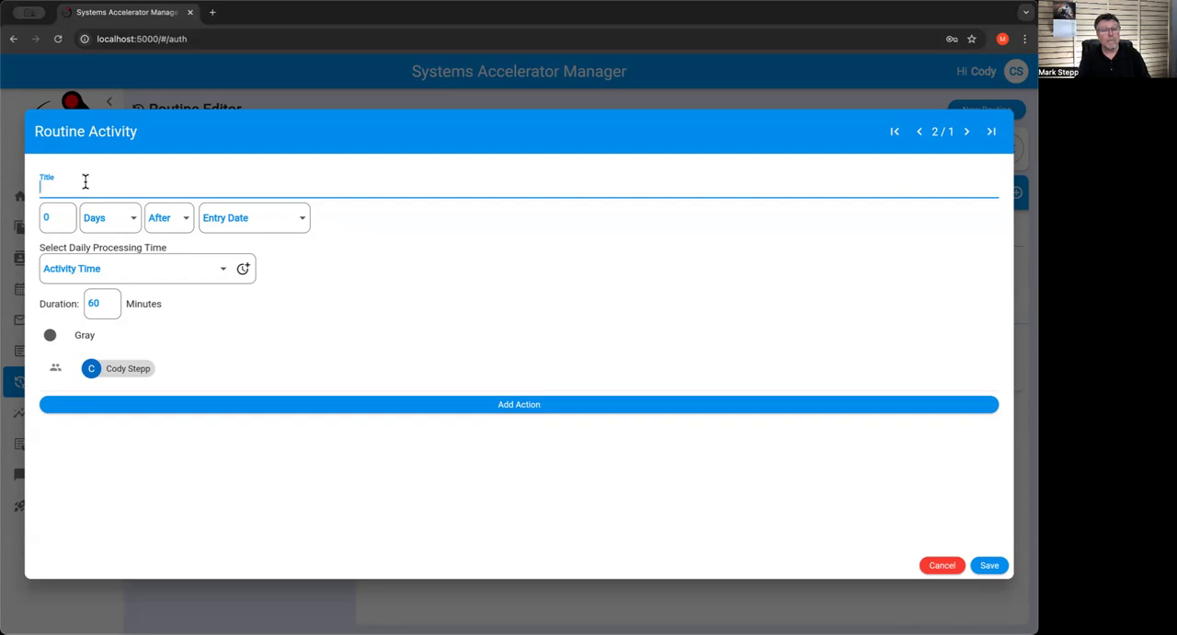
pyautogui.write('Ini')
pyautogui.write('ro Email')
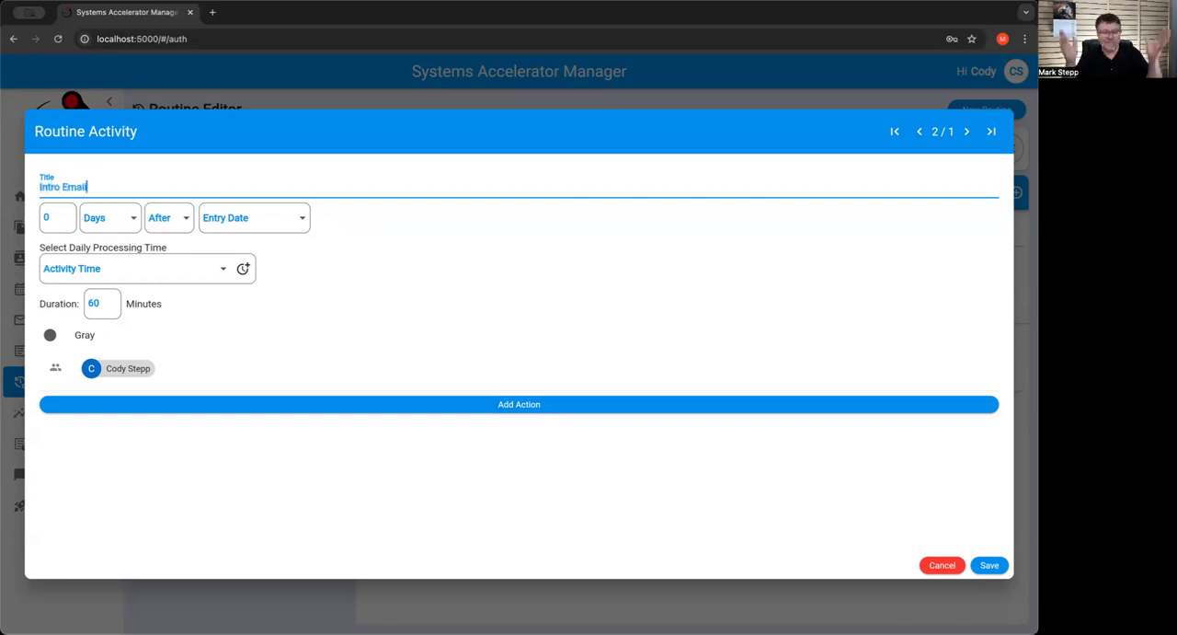
pyautogui.doubleClick(48, 217)
pyautogui.write('3')
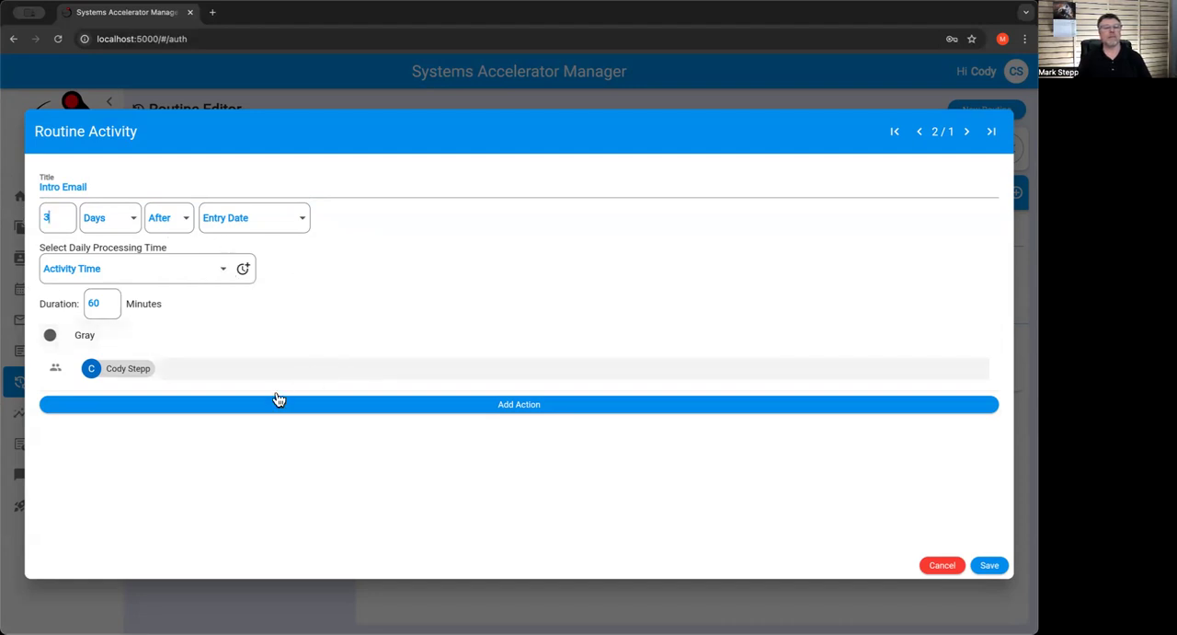
pyautogui.click(208, 273)
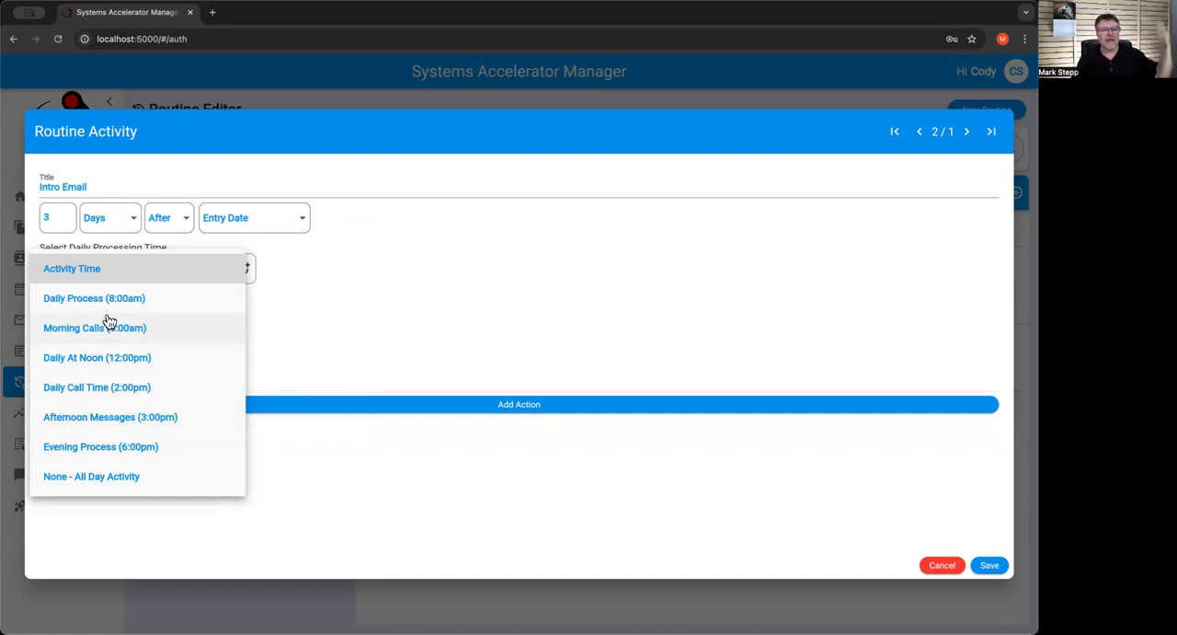
pyautogui.click(326, 336)
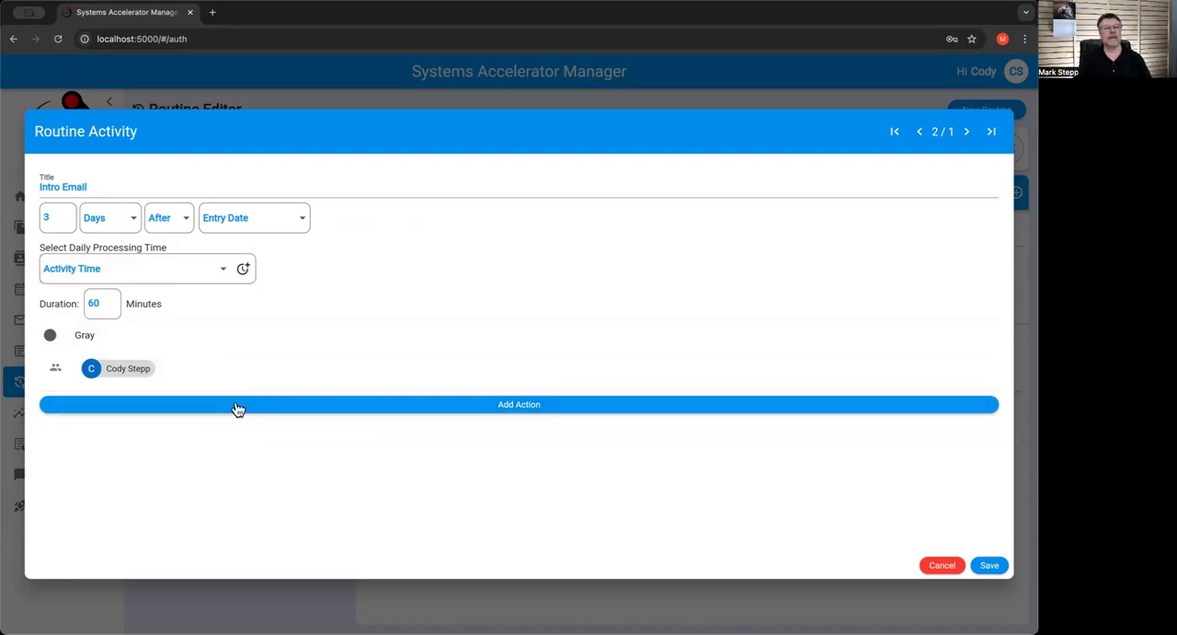
# Start a Send Message action for the Intro Email activity, using the 01 Sam Beta template
pyautogui.click(264, 408)
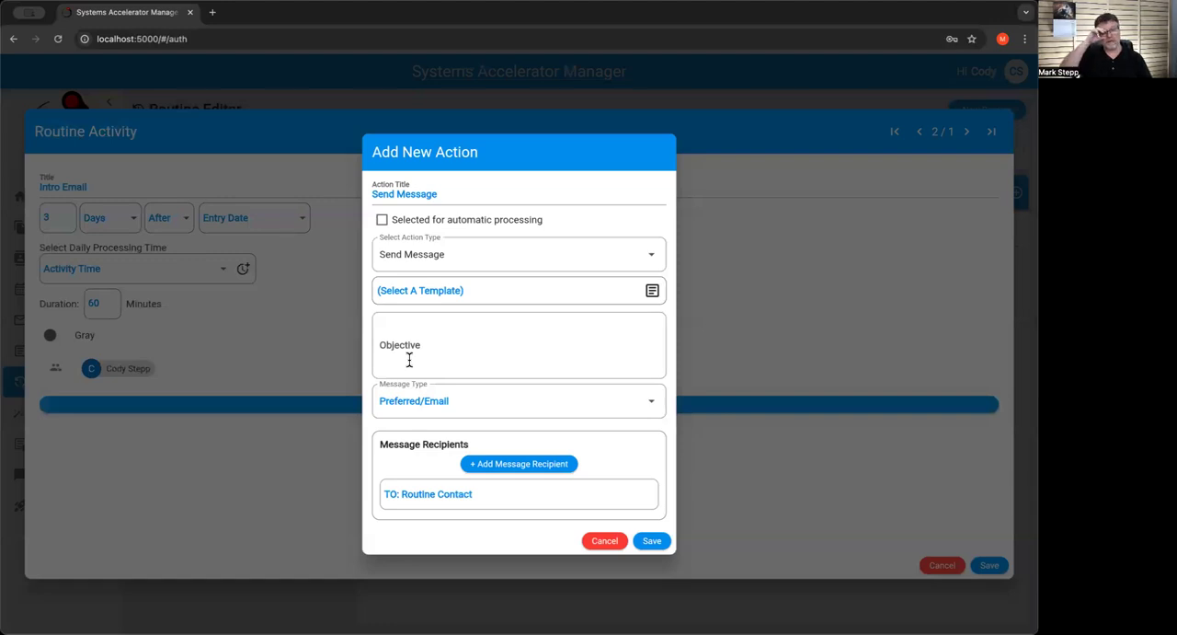
pyautogui.click(444, 193)
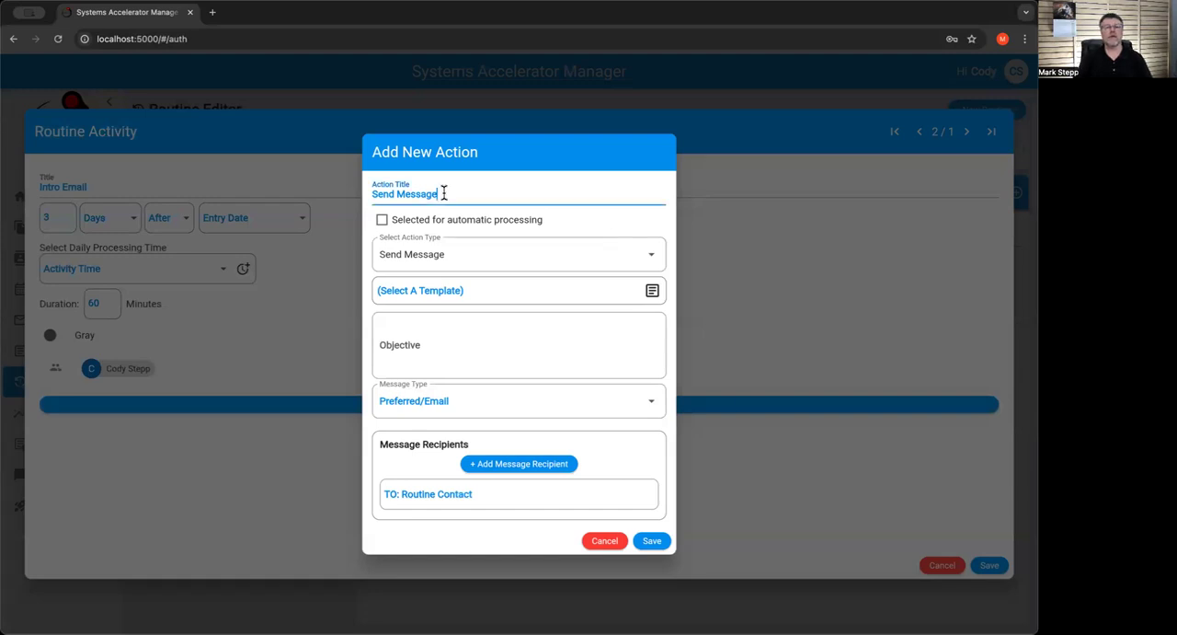
pyautogui.moveTo(444, 193); pyautogui.dragTo(331, 191)
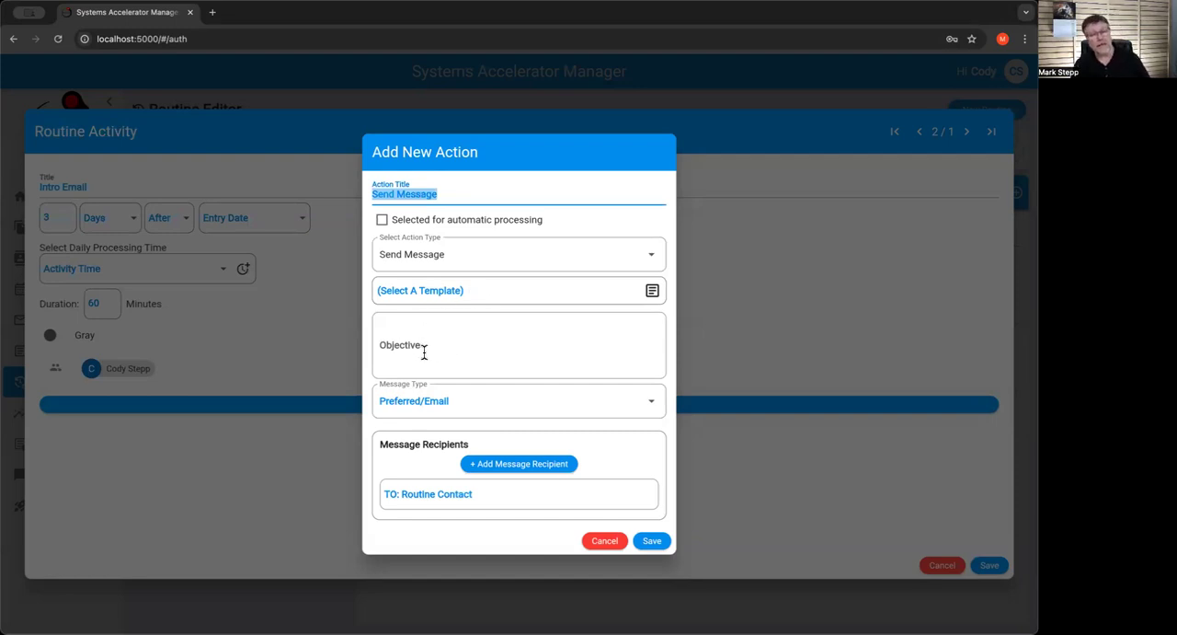
pyautogui.click(475, 289)
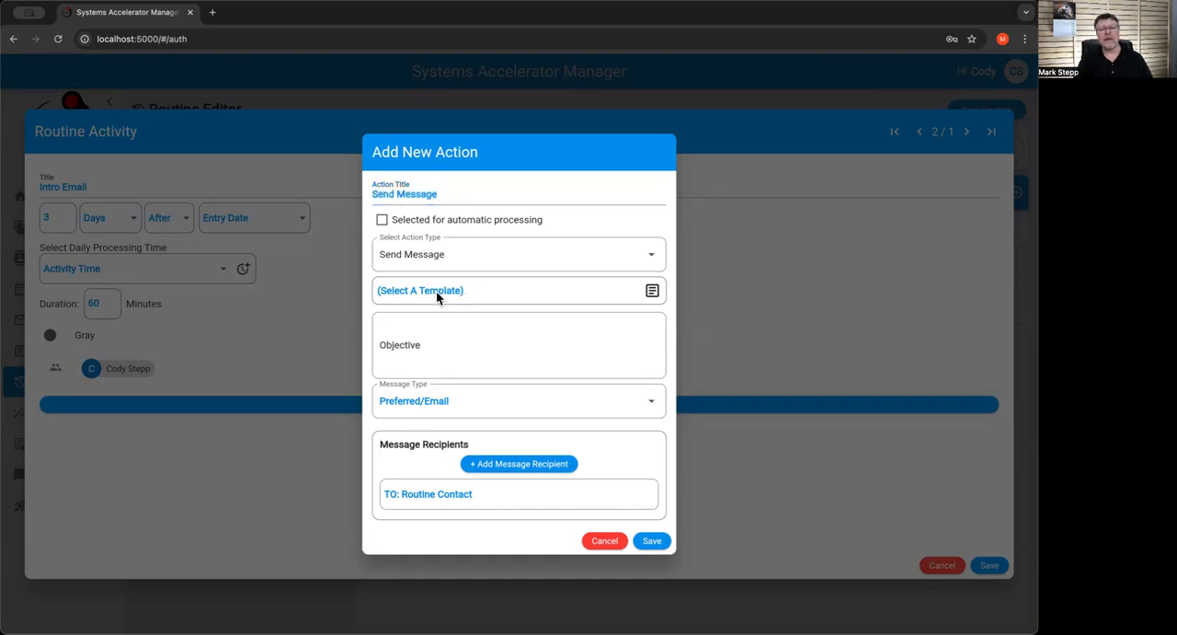
pyautogui.click(438, 292)
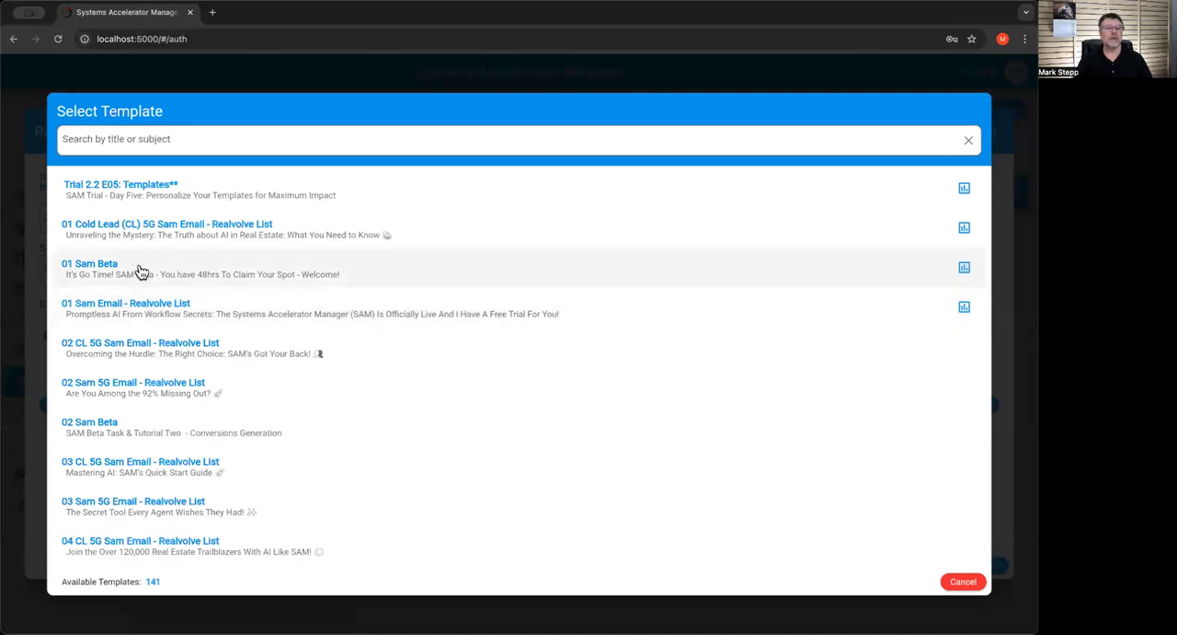
pyautogui.click(140, 269)
pyautogui.click(420, 336)
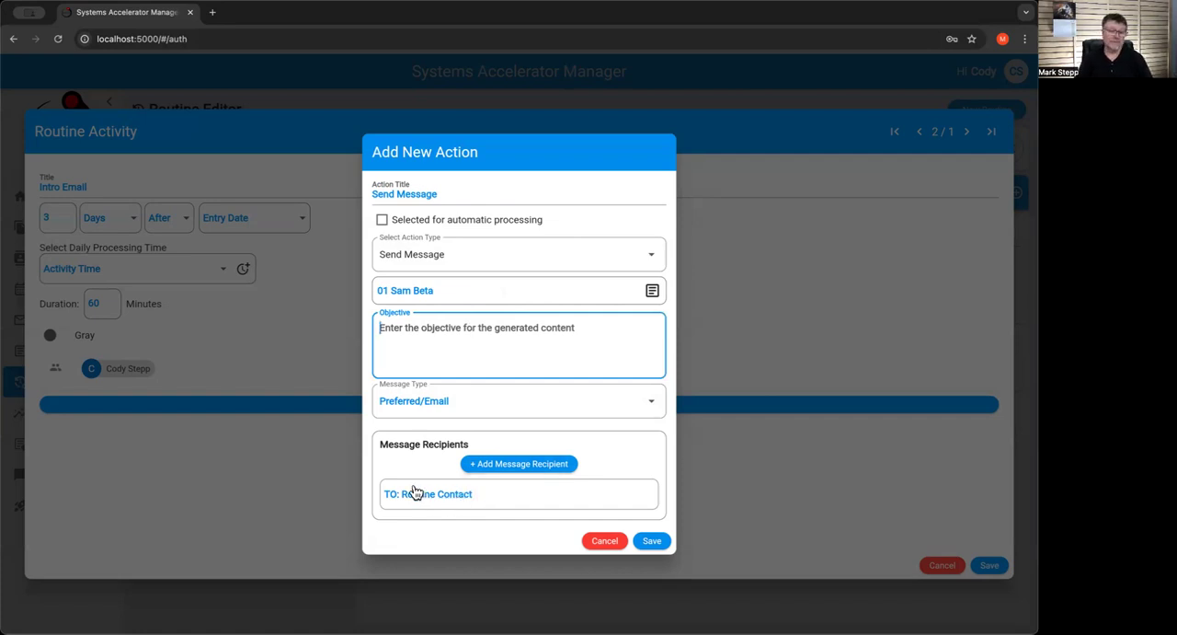
# Add a TO message recipient based on connection type Spouse and save the recipient settings
pyautogui.click(510, 466)
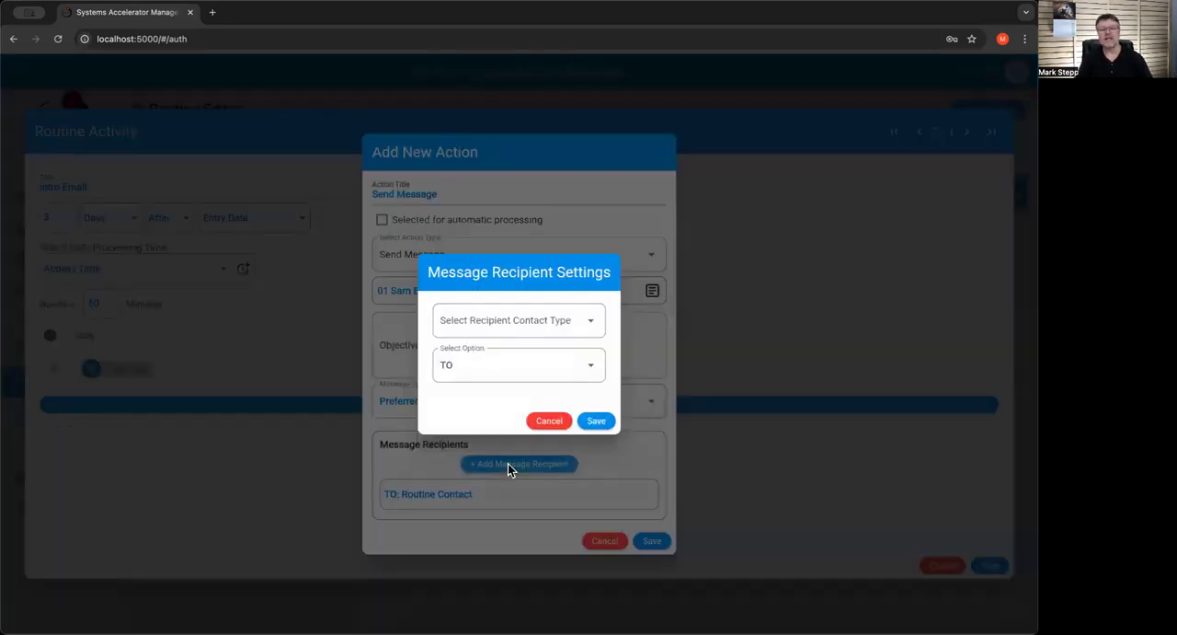
pyautogui.click(498, 327)
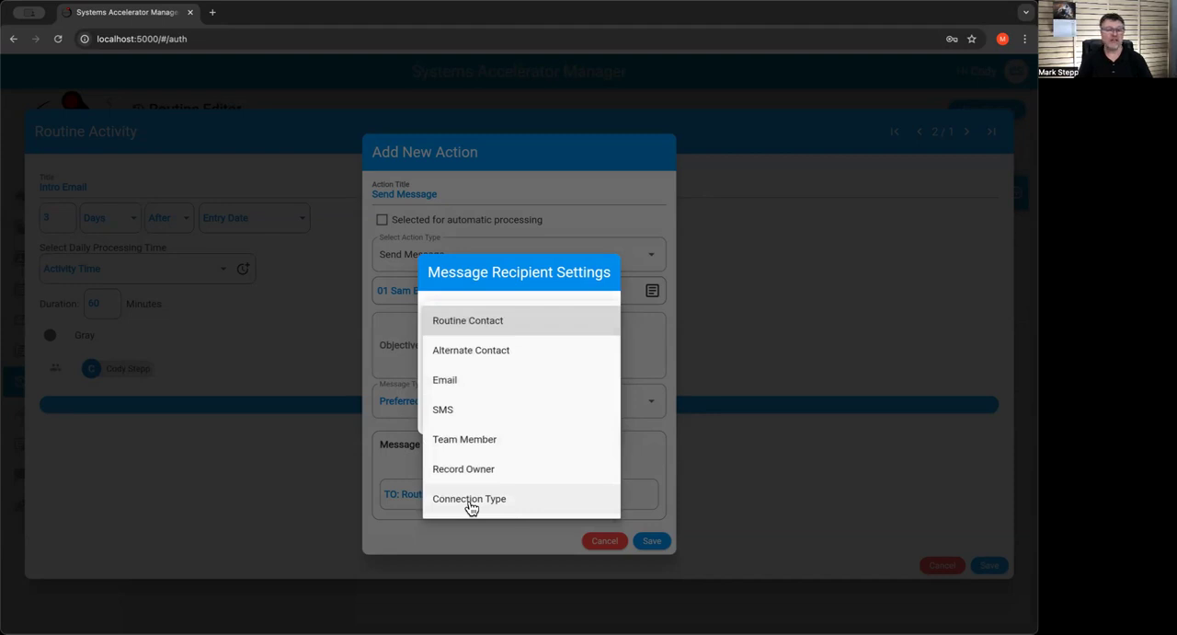
pyautogui.click(471, 505)
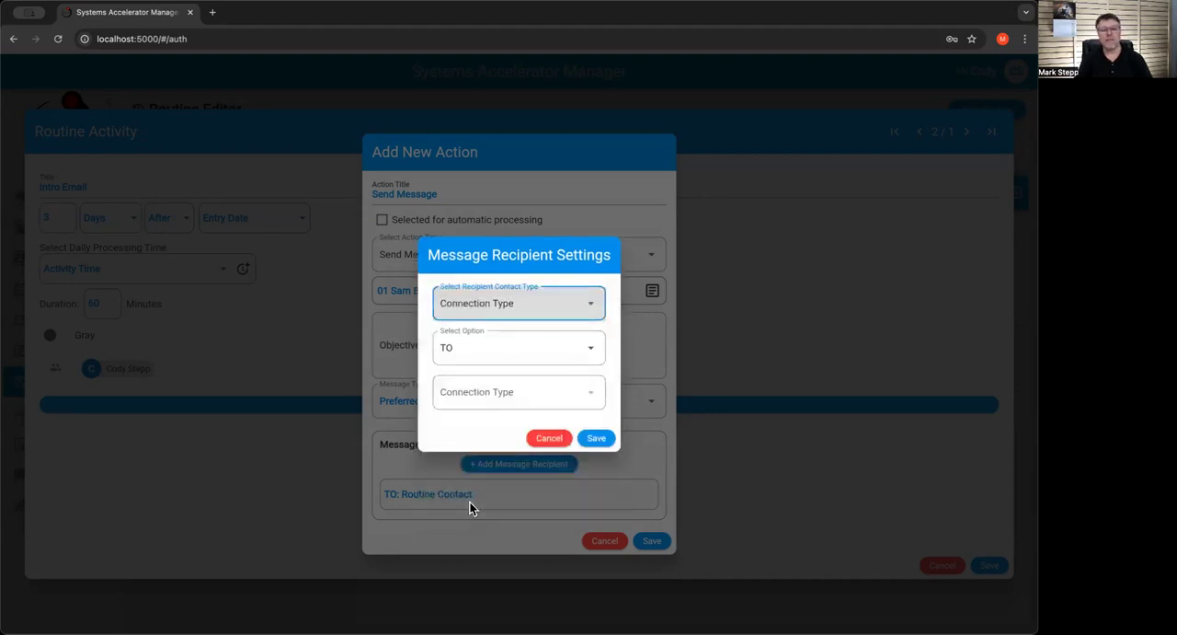
pyautogui.click(505, 393)
pyautogui.scroll(-10, 481, 426)
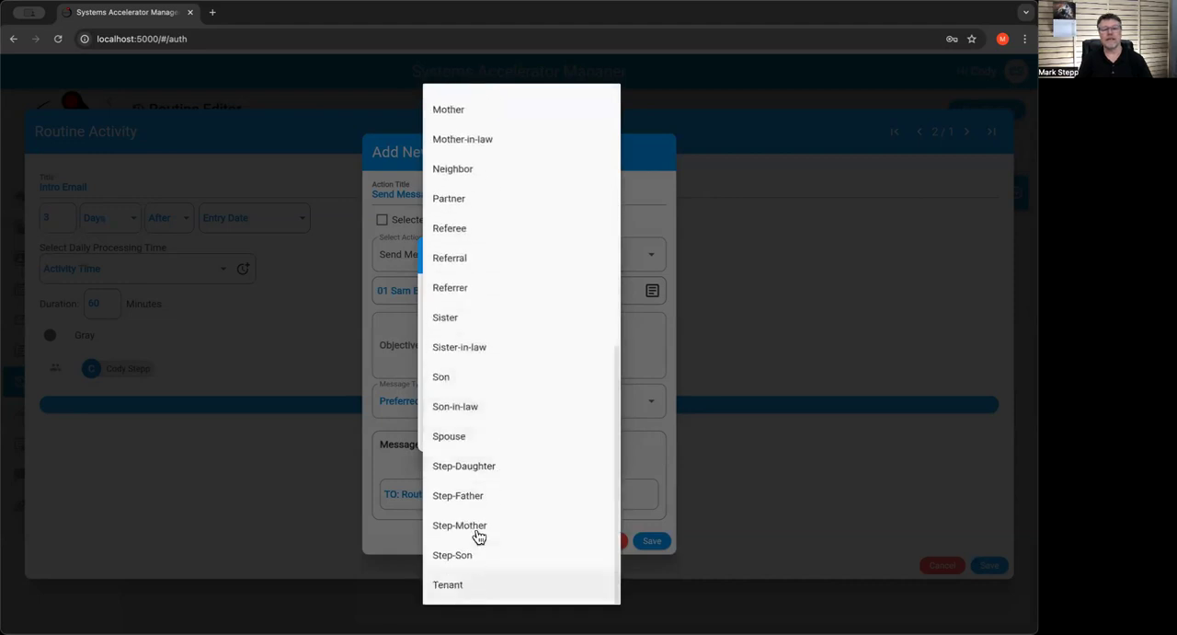
pyautogui.click(468, 446)
pyautogui.click(596, 438)
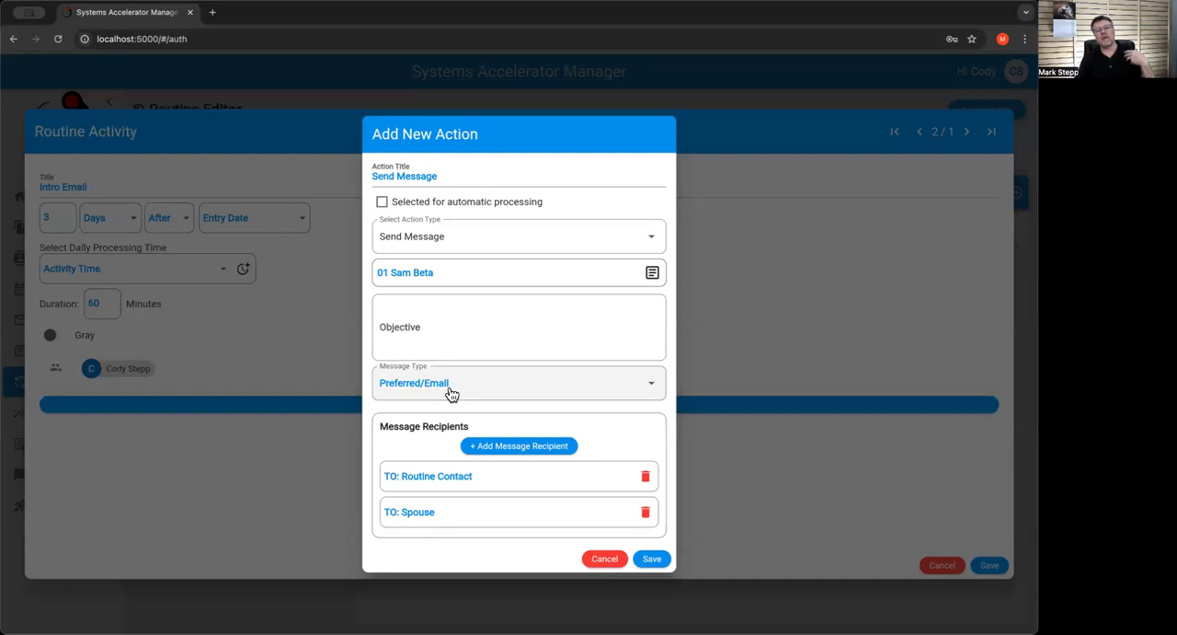
# Change the Spouse message recipient's option to CC and save the recipient settings
pyautogui.click(435, 517)
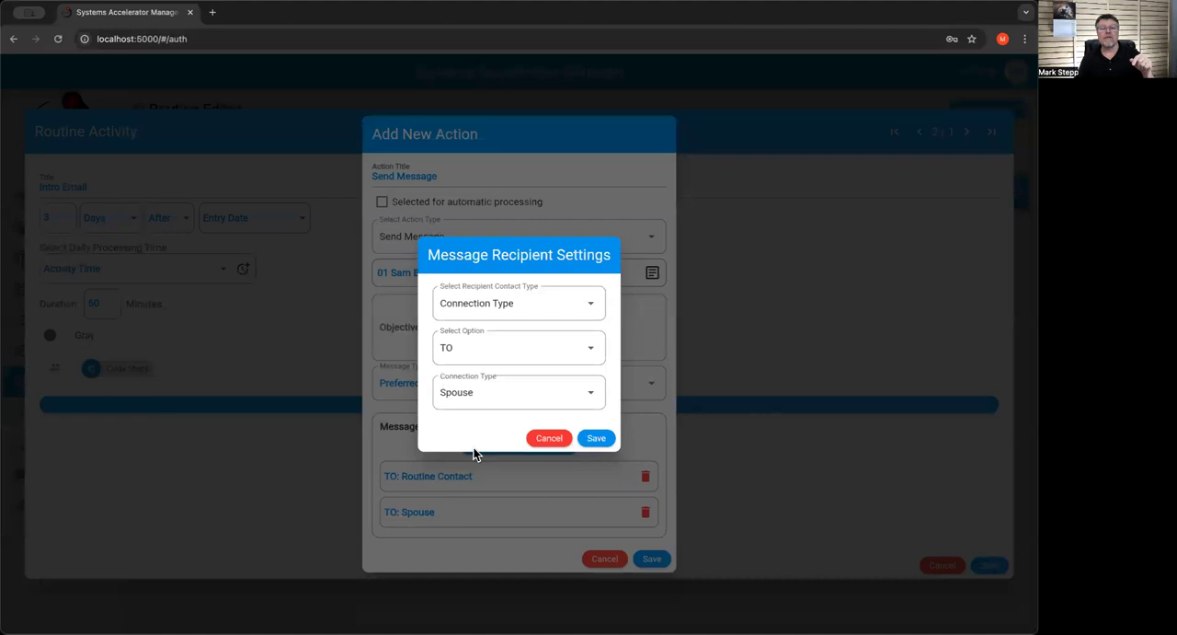
pyautogui.click(473, 356)
pyautogui.click(464, 382)
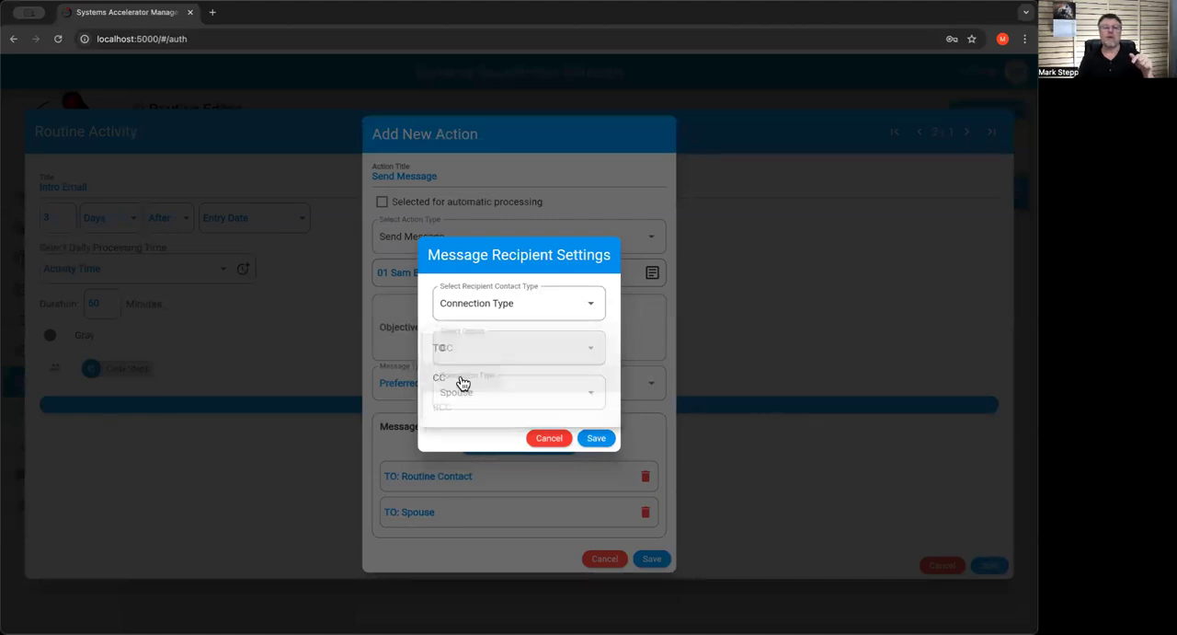
pyautogui.click(595, 439)
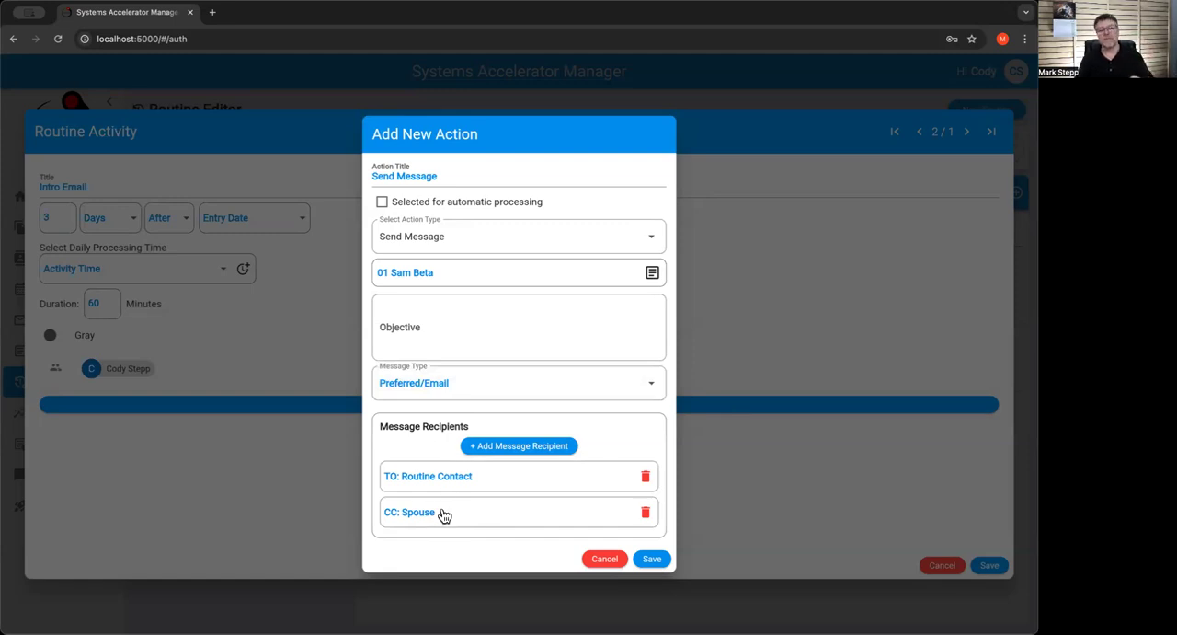
# Add a BCC message recipient based on connection type Agent, and save the Send Message action and the Intro Email activity
pyautogui.click(518, 446)
pyautogui.click(499, 330)
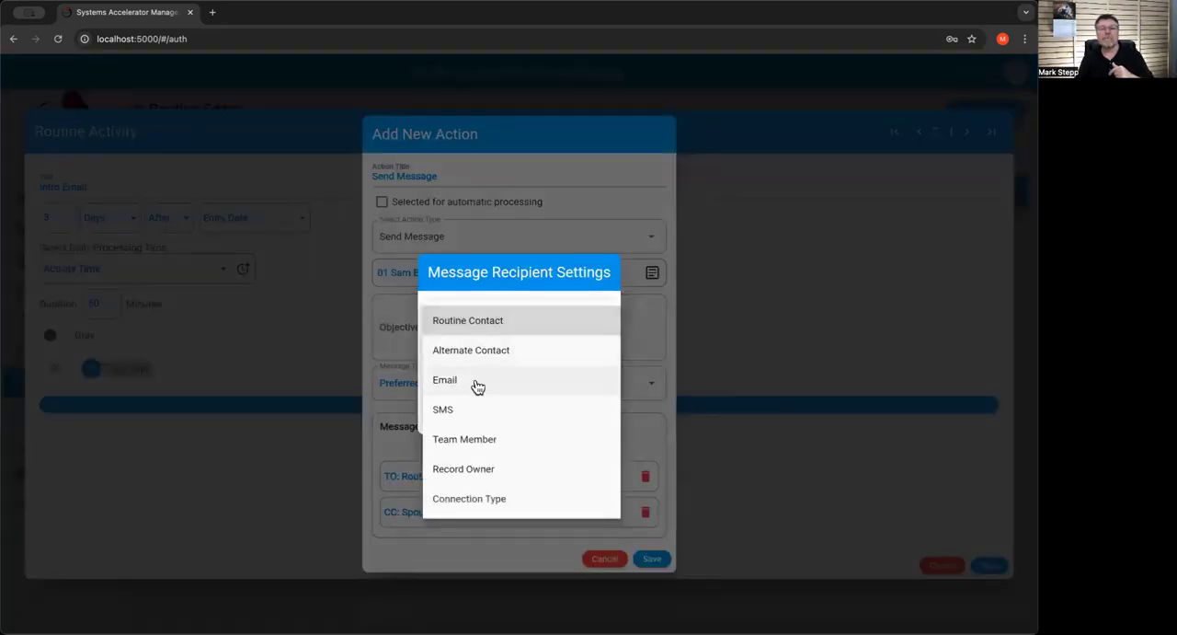
pyautogui.click(462, 499)
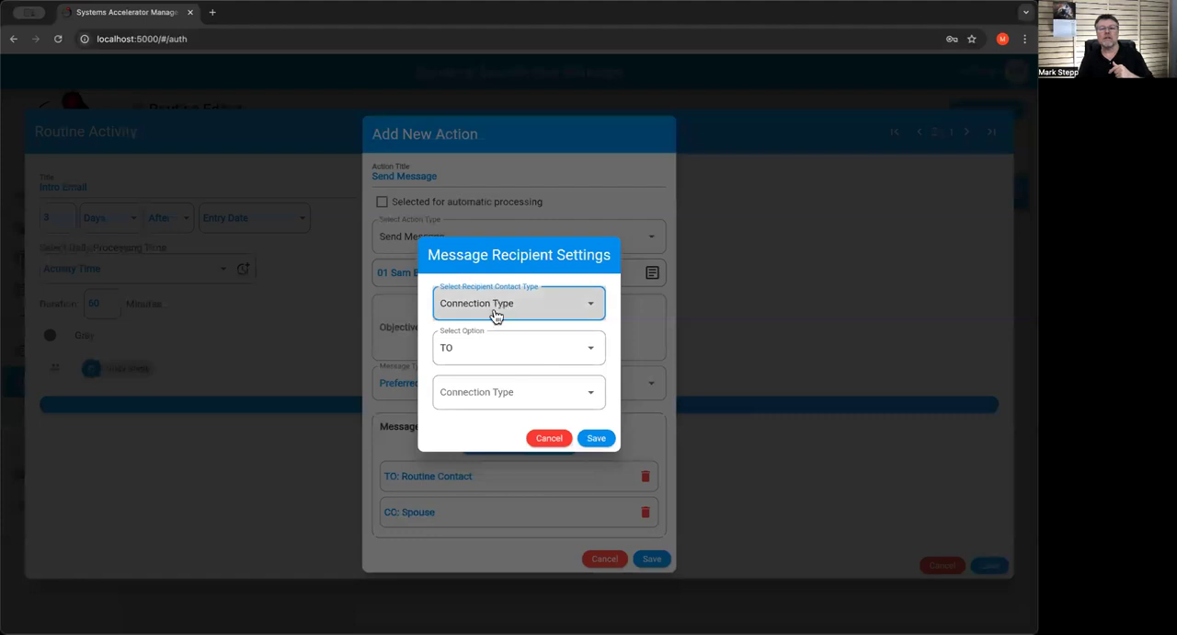
pyautogui.click(488, 392)
pyautogui.click(462, 104)
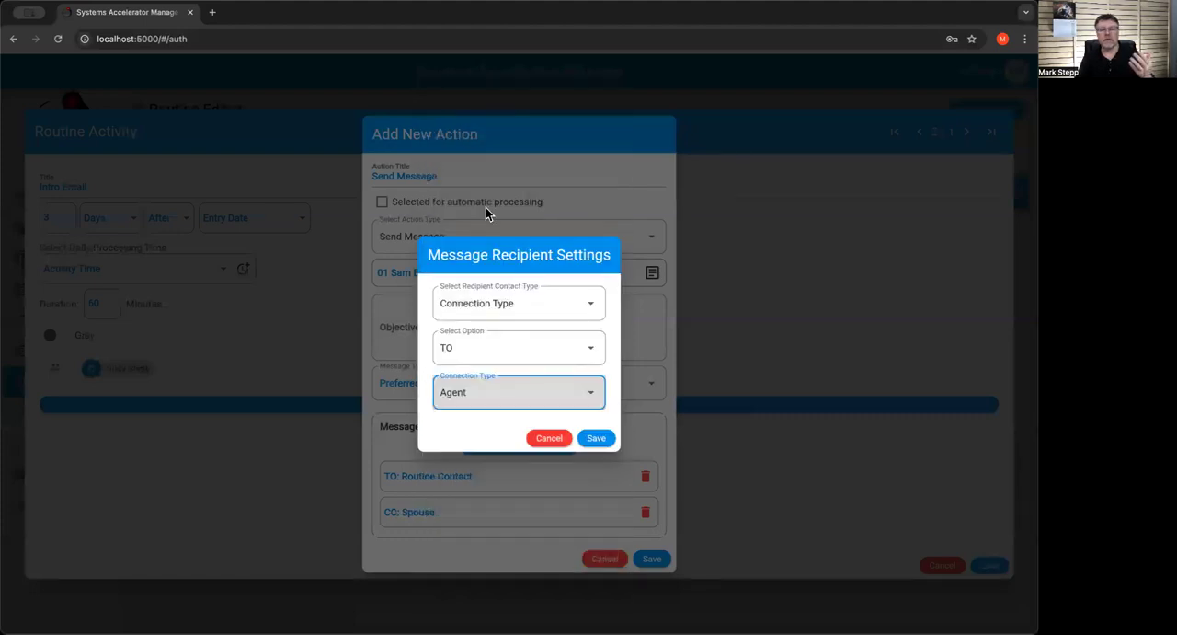
pyautogui.click(515, 353)
pyautogui.click(454, 407)
pyautogui.click(596, 439)
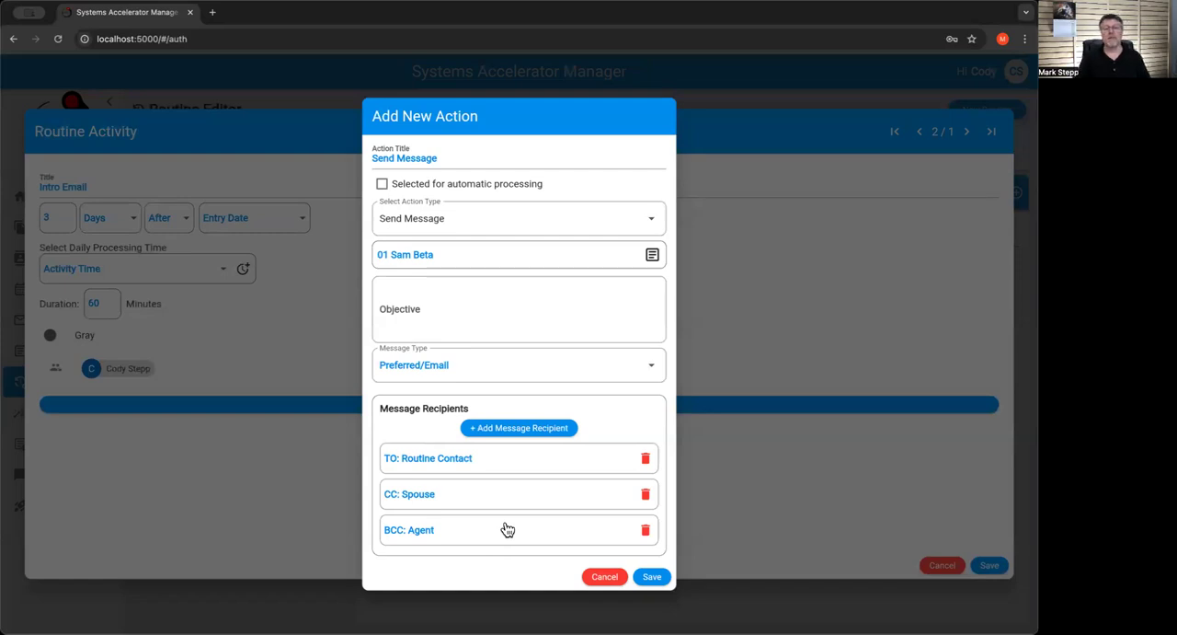
pyautogui.click(651, 576)
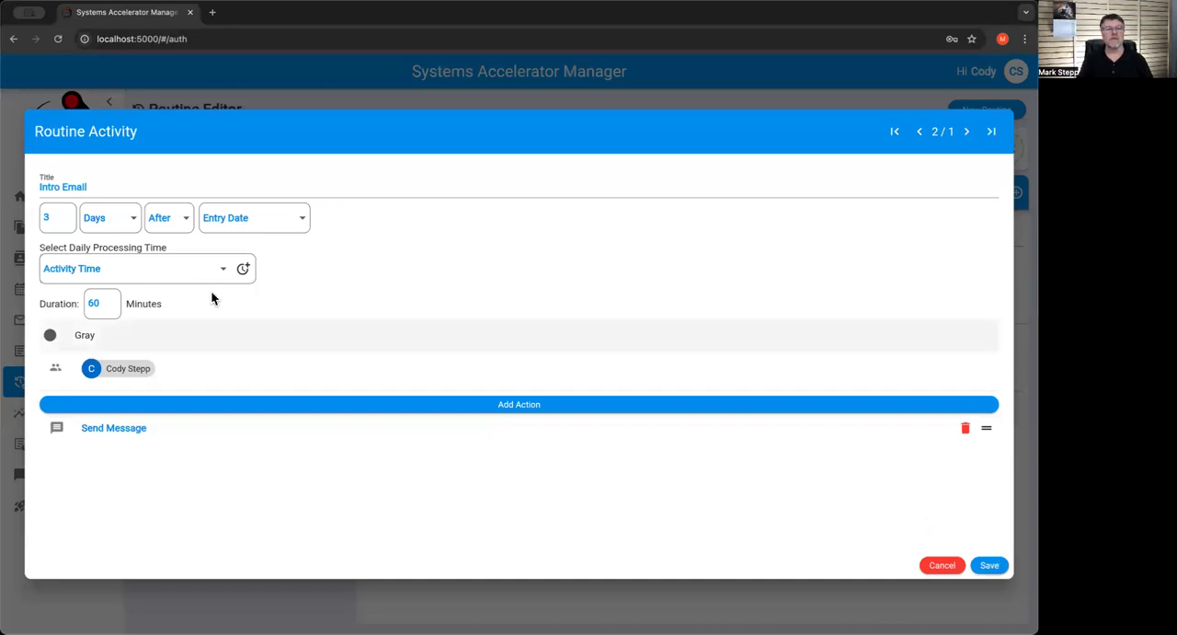
pyautogui.click(989, 566)
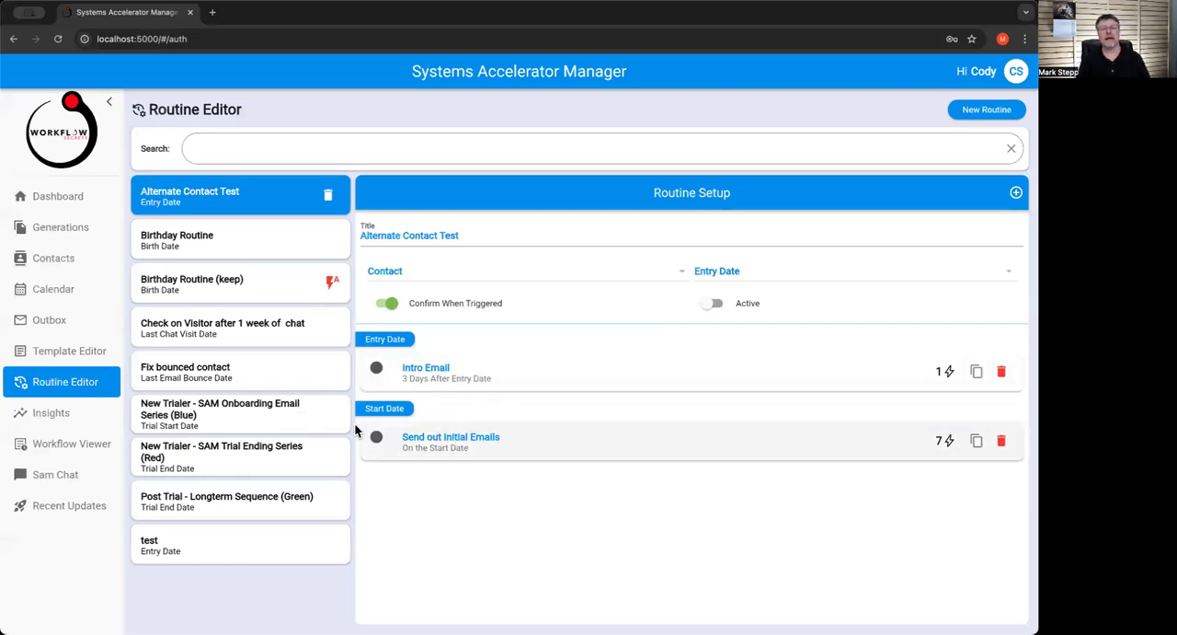
# Reopen the Intro Email activity's Send Message action and try switching the Routine Contact recipient to an Alternate Contact, picking a contact
pyautogui.click(502, 386)
pyautogui.click(164, 436)
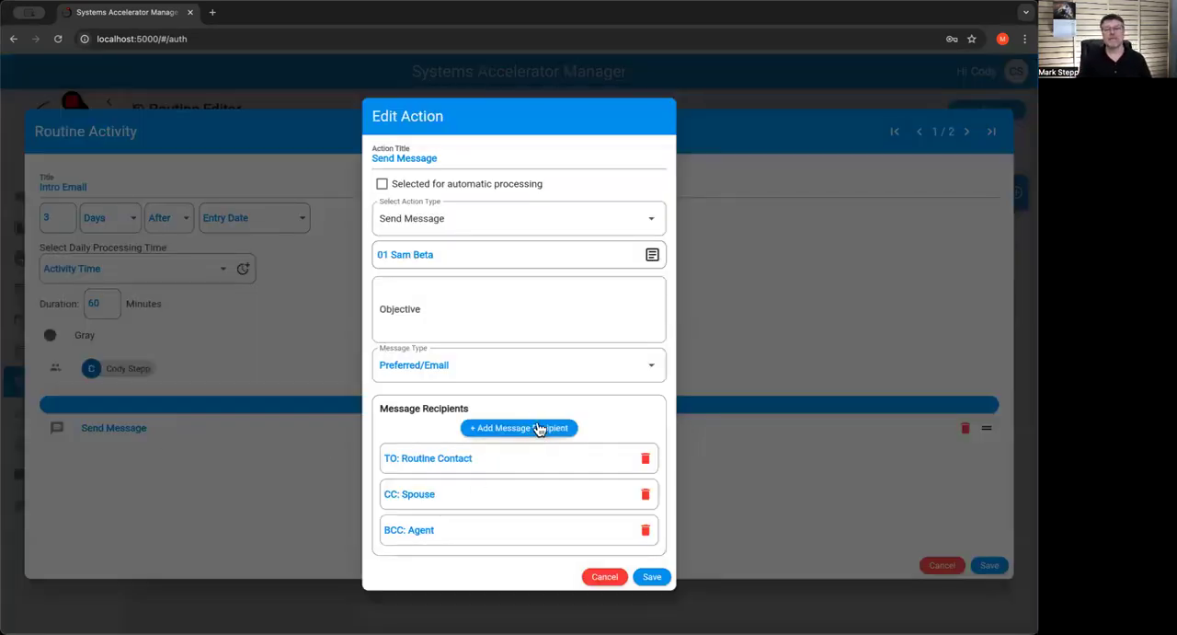
pyautogui.click(448, 462)
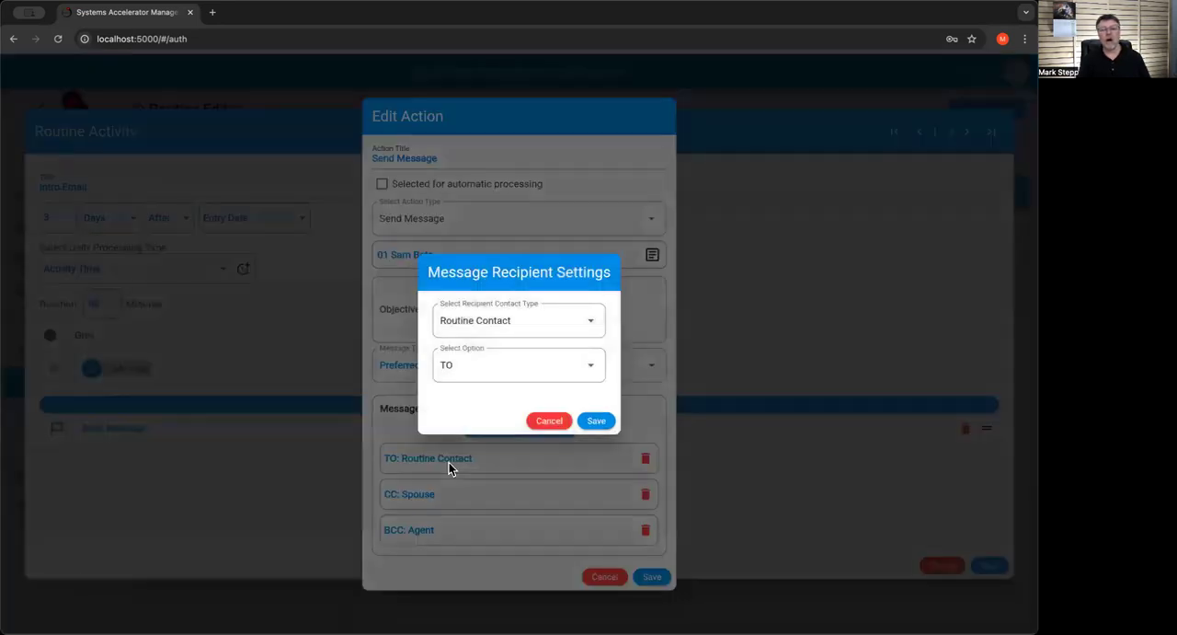
pyautogui.click(504, 329)
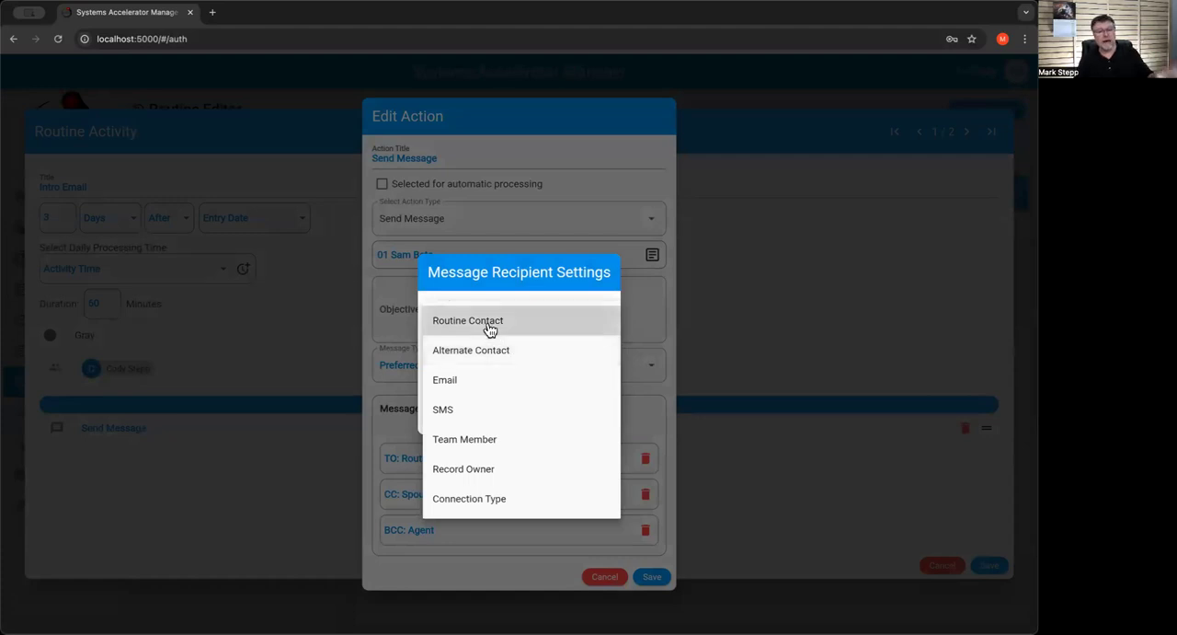
pyautogui.click(526, 360)
pyautogui.click(528, 402)
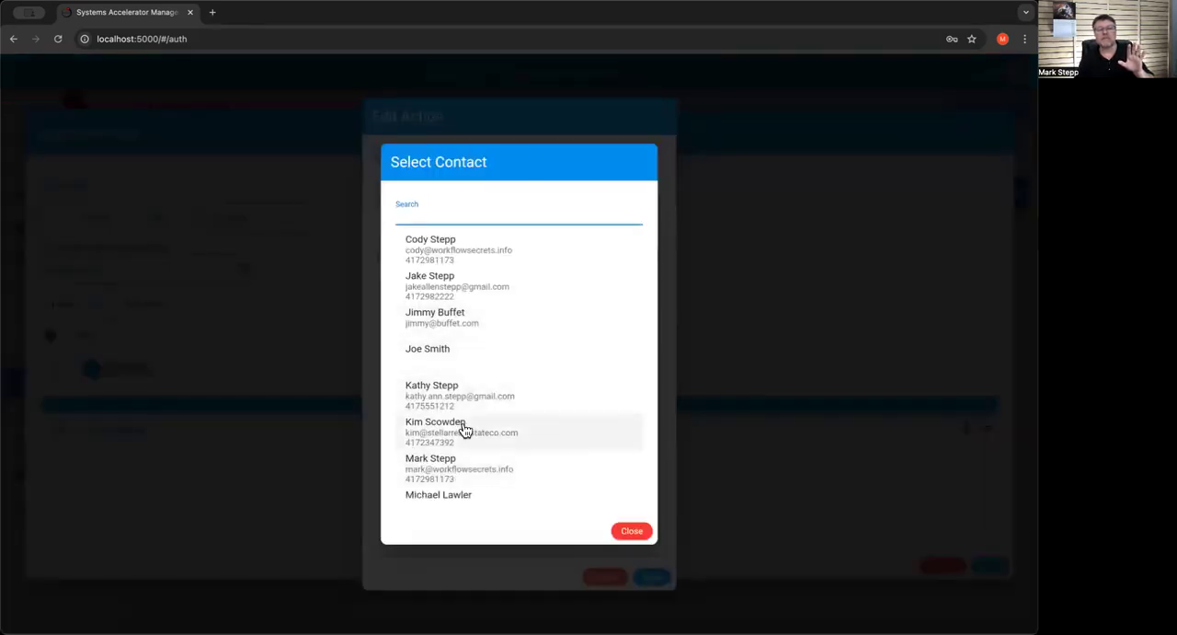
pyautogui.click(459, 398)
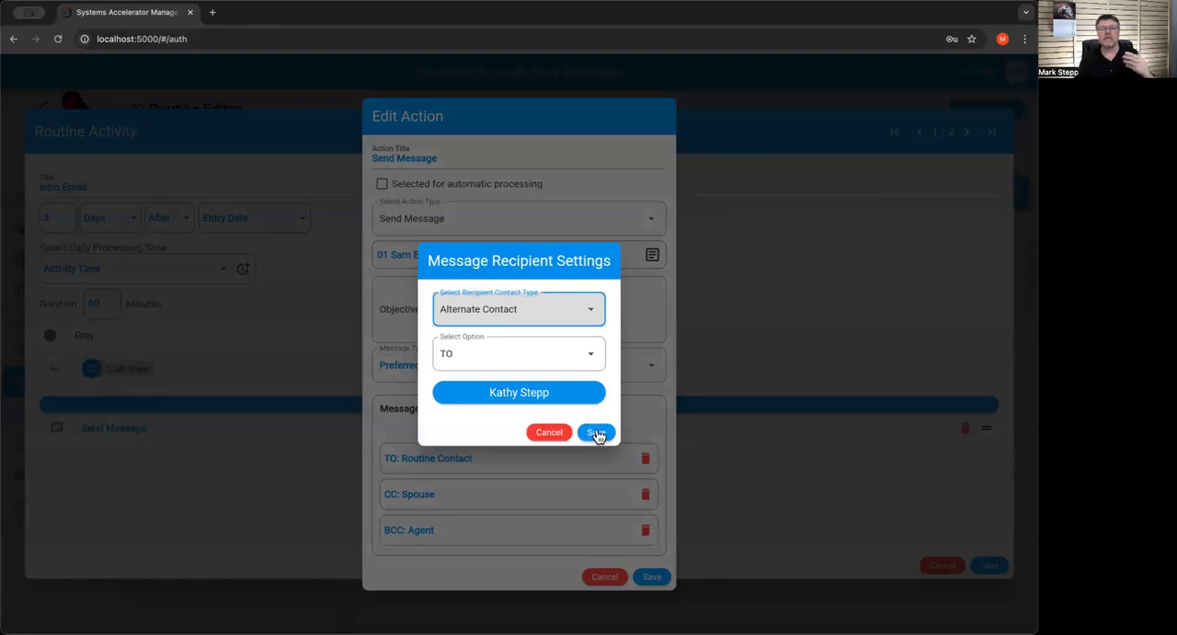
# Try the Email recipient contact type with the BCC option in the recipient settings
pyautogui.click(499, 308)
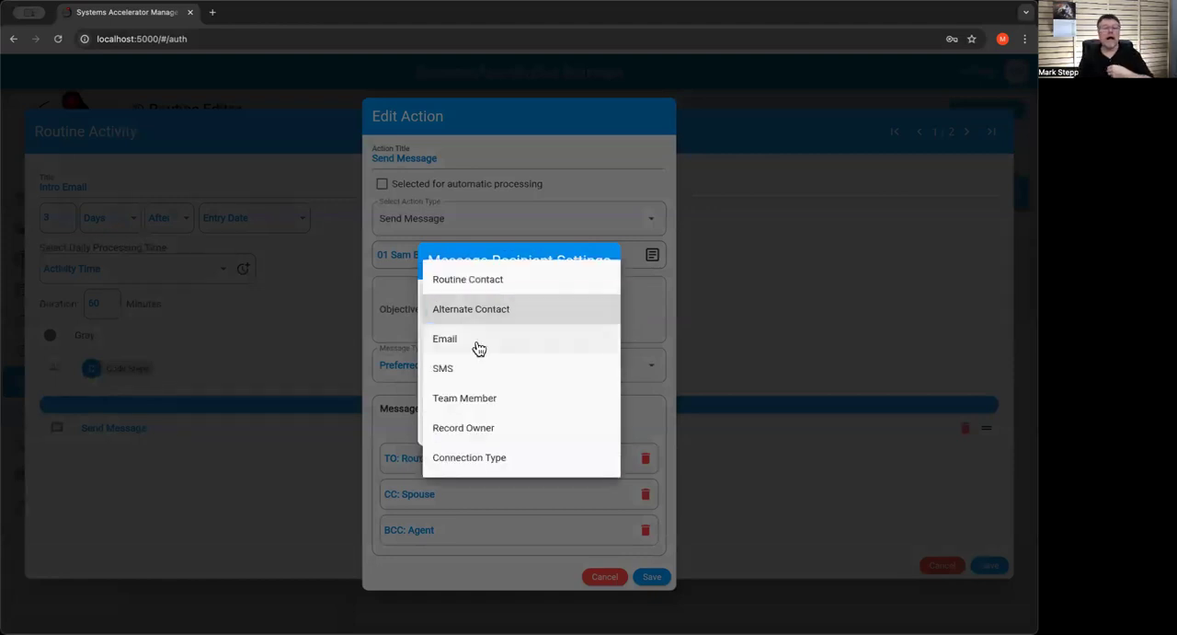
pyautogui.click(477, 342)
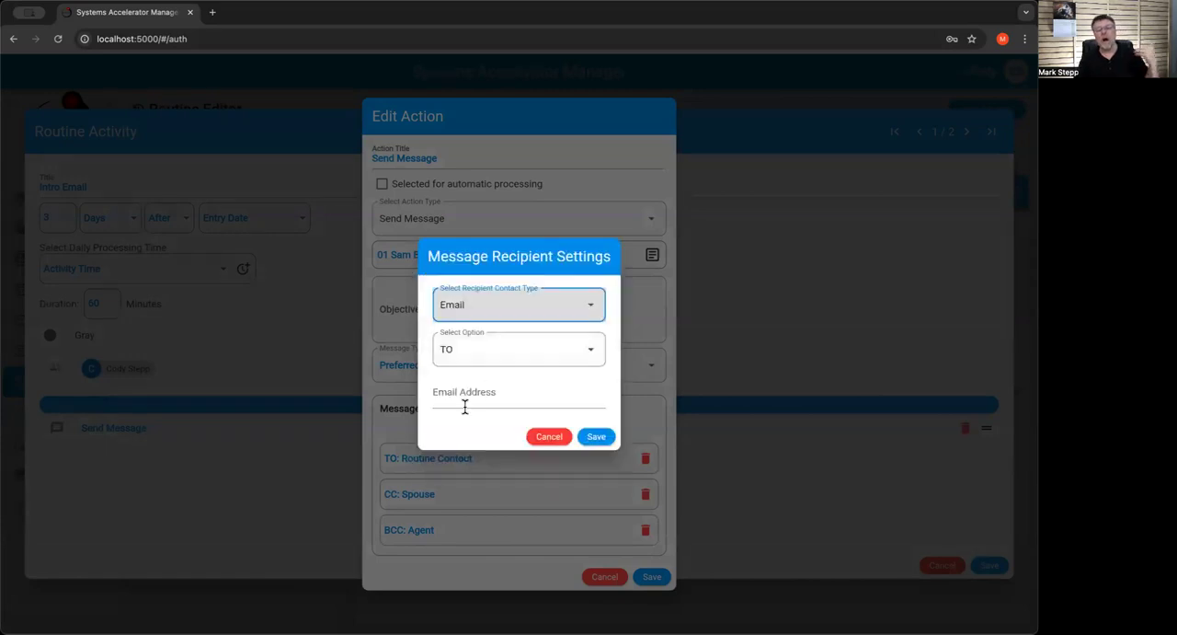
pyautogui.click(453, 400)
pyautogui.click(462, 360)
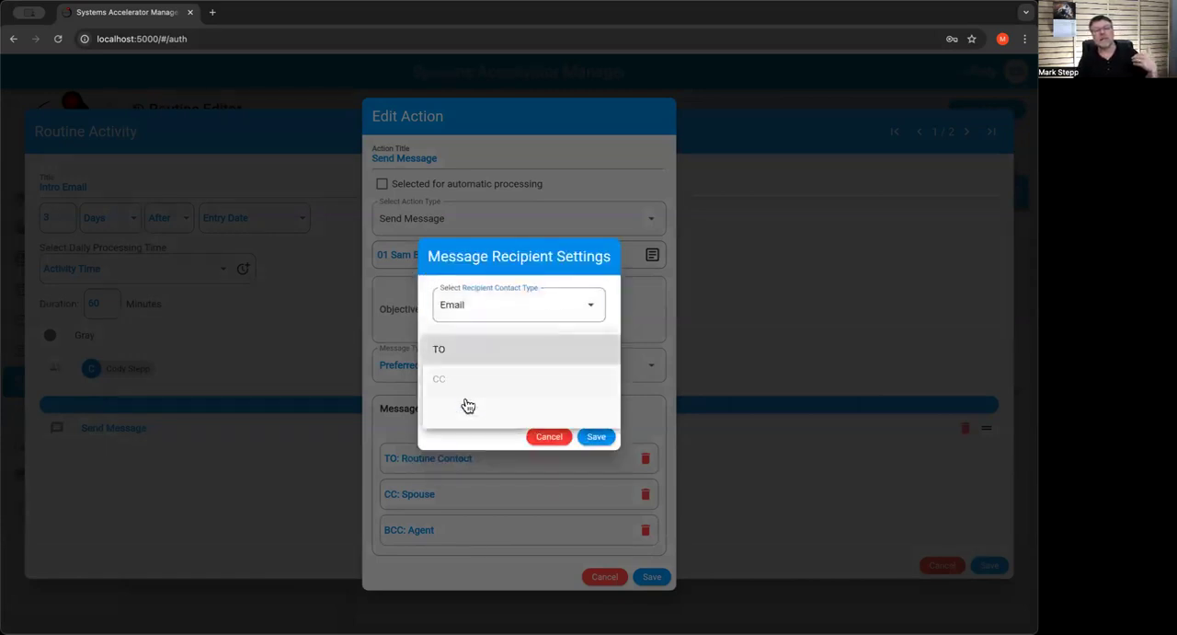
pyautogui.click(467, 411)
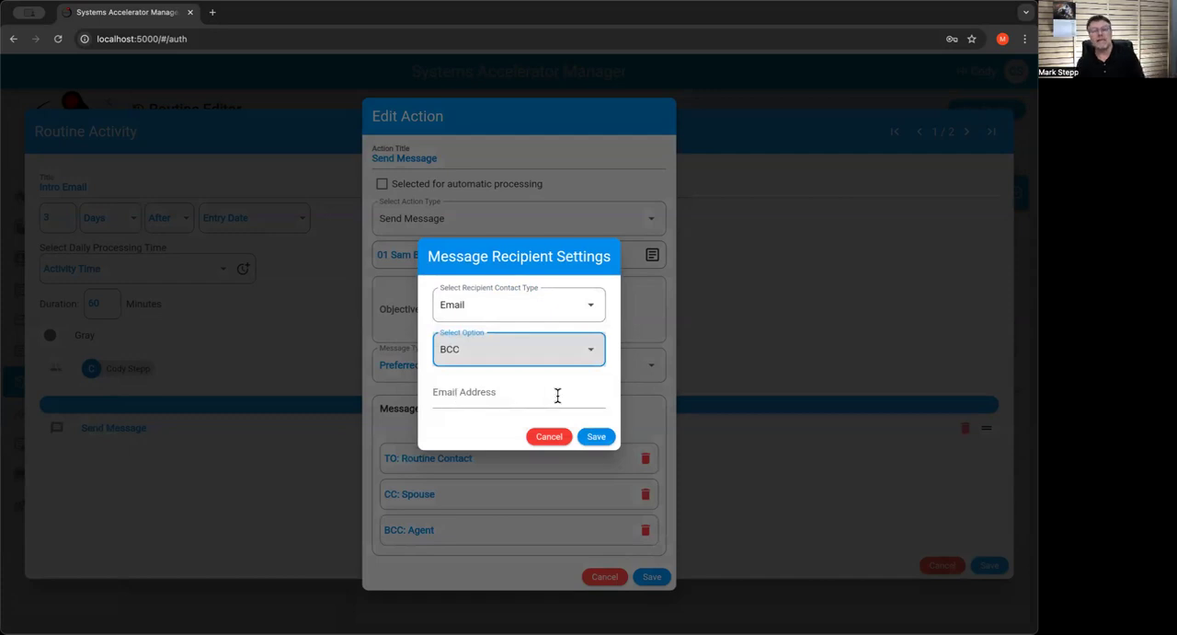
# Try the Team Member recipient contact type and select a team member as the BCC recipient
pyautogui.click(477, 309)
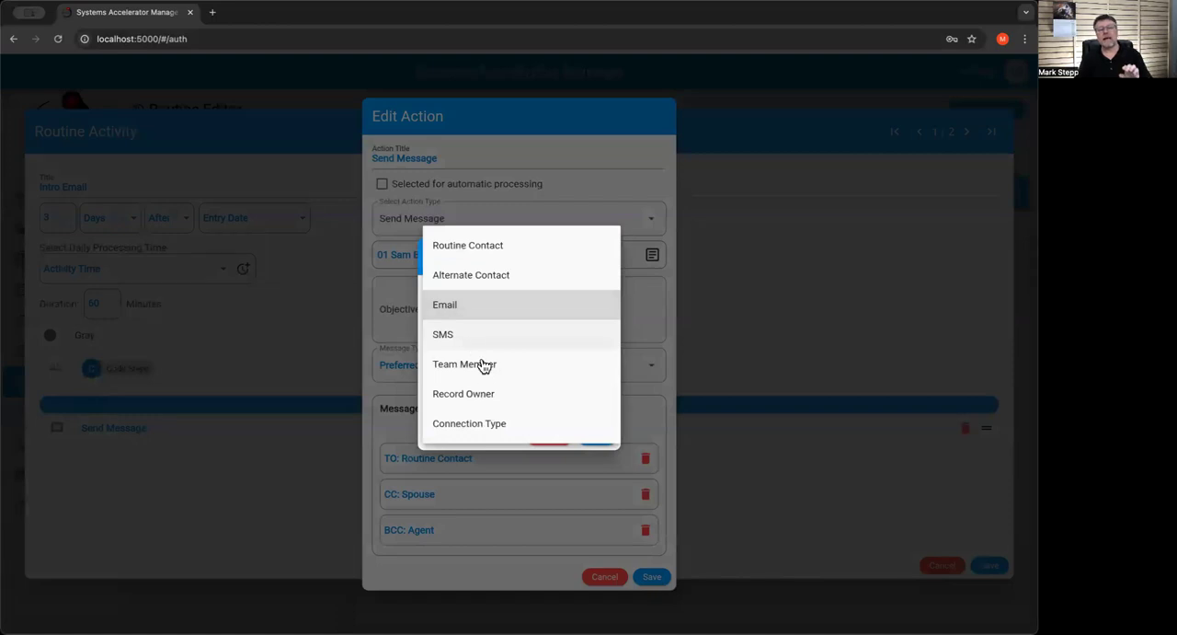
pyautogui.click(485, 367)
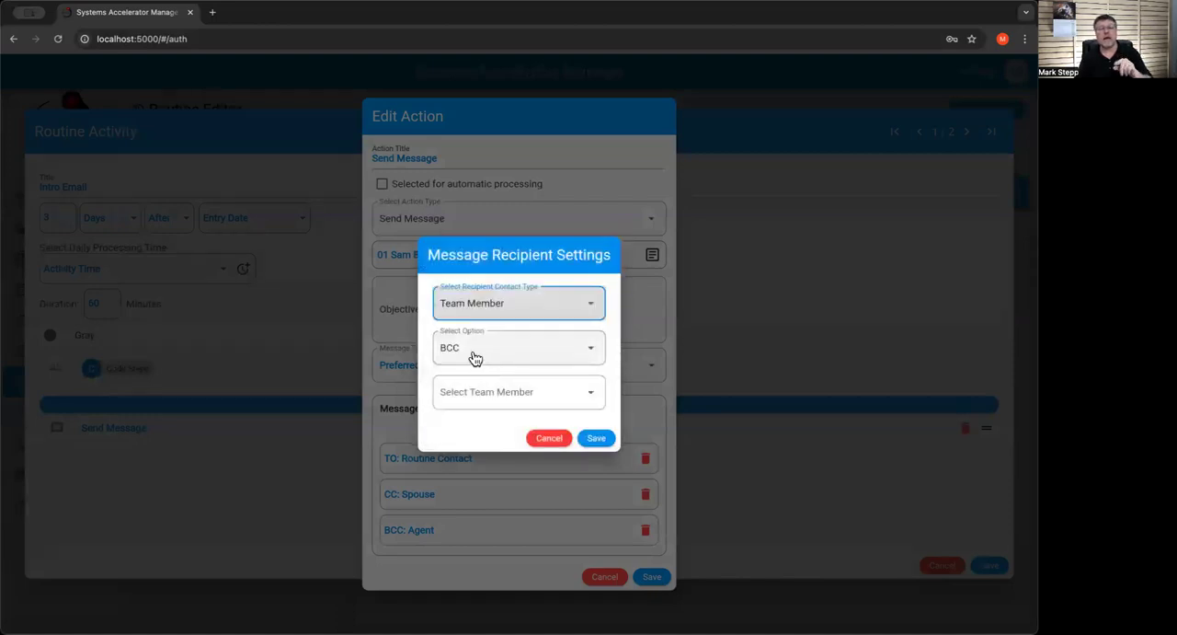
pyautogui.click(481, 394)
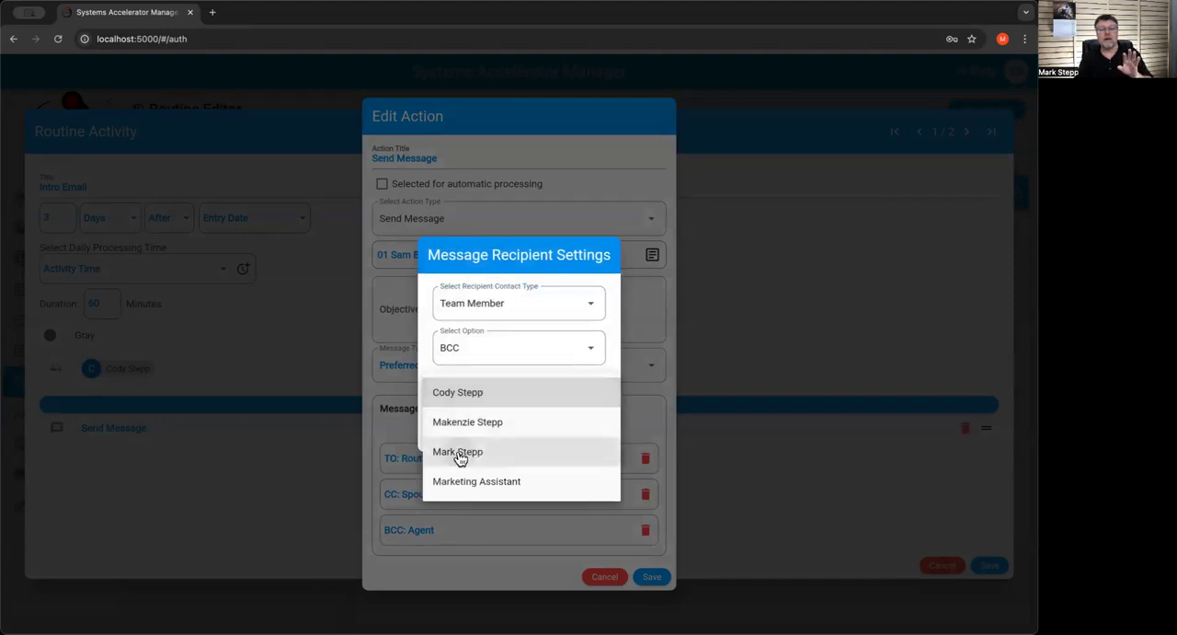
pyautogui.click(460, 456)
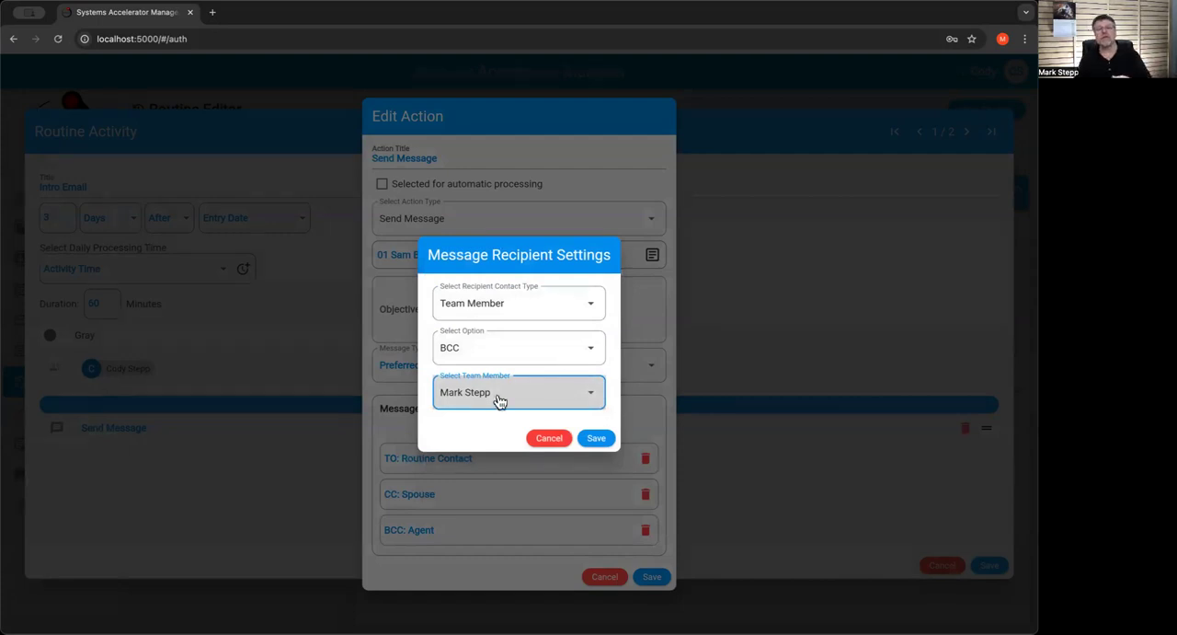
pyautogui.click(500, 401)
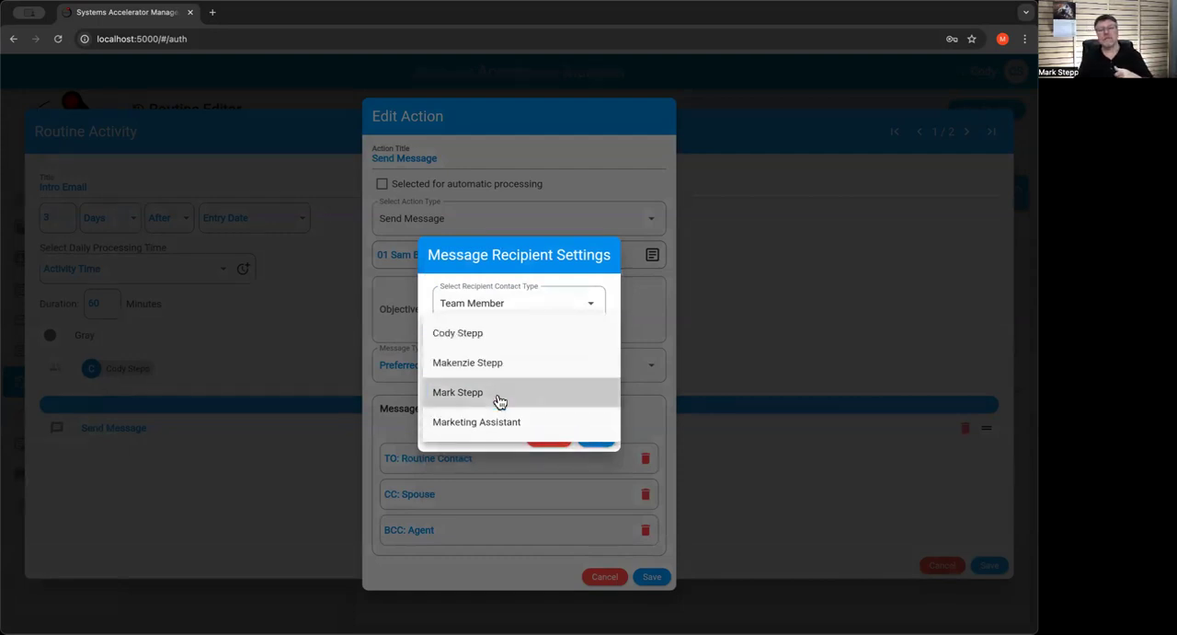
pyautogui.click(499, 401)
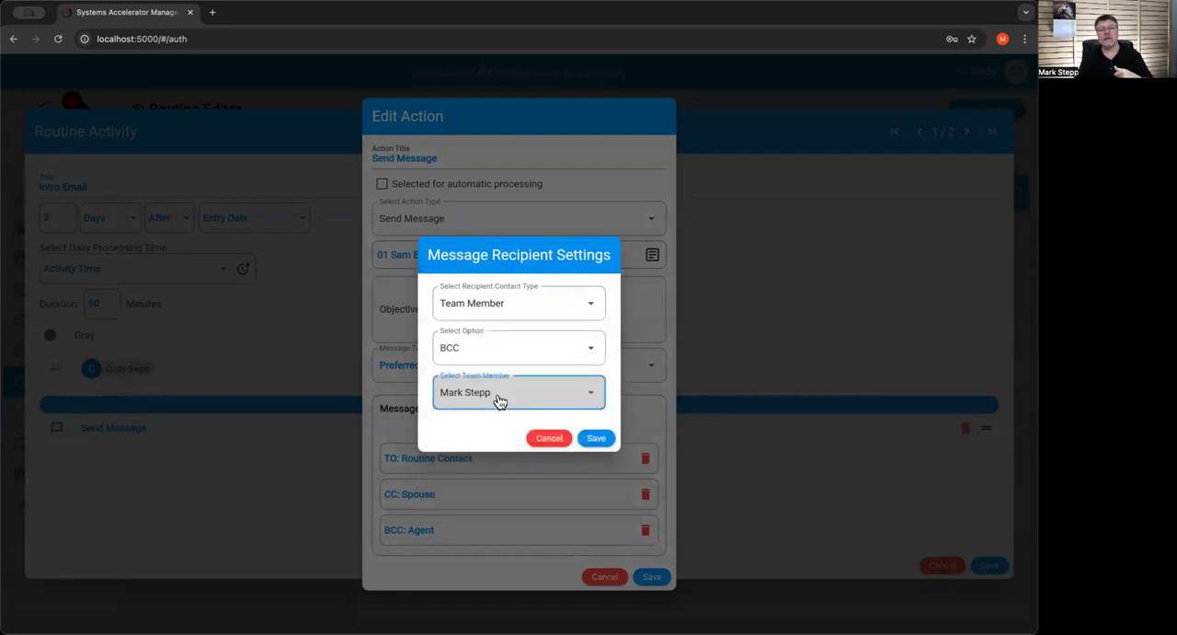
# Discard the recipient changes, and save the Send Message action and the Intro Email activity
pyautogui.click(485, 314)
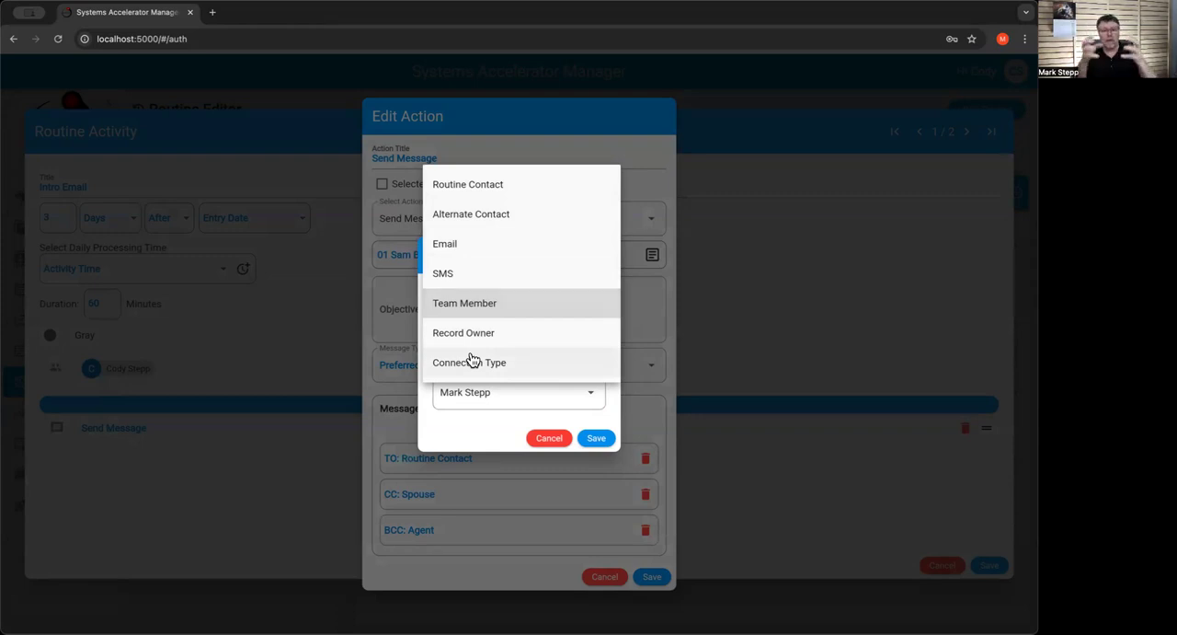
pyautogui.click(475, 429)
pyautogui.click(551, 439)
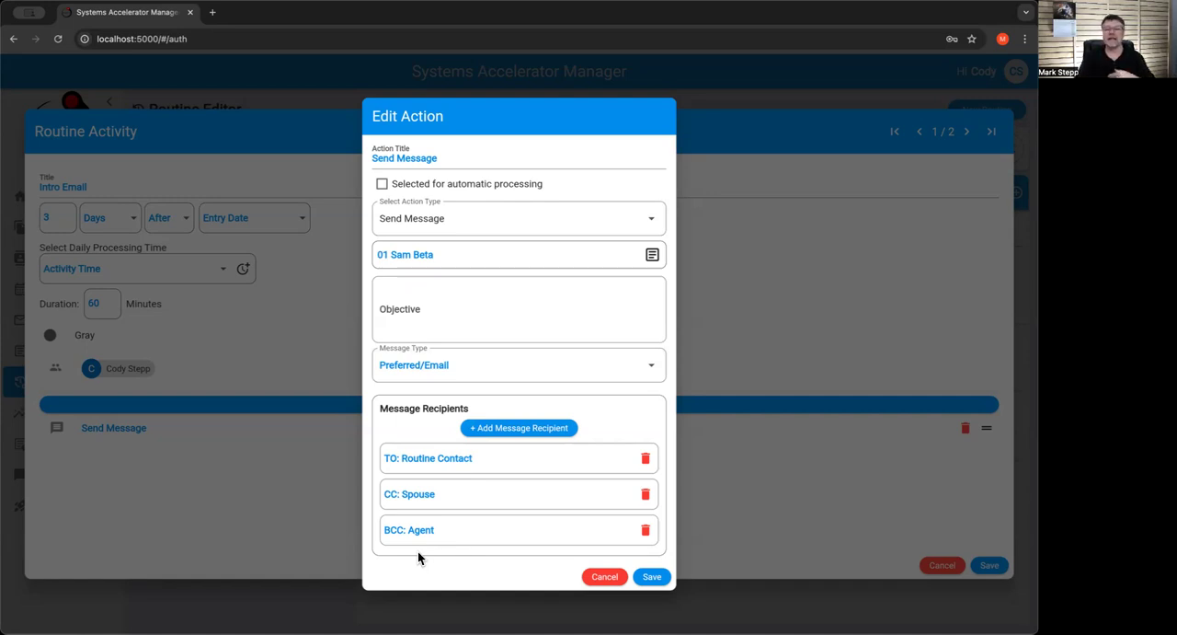
pyautogui.click(650, 576)
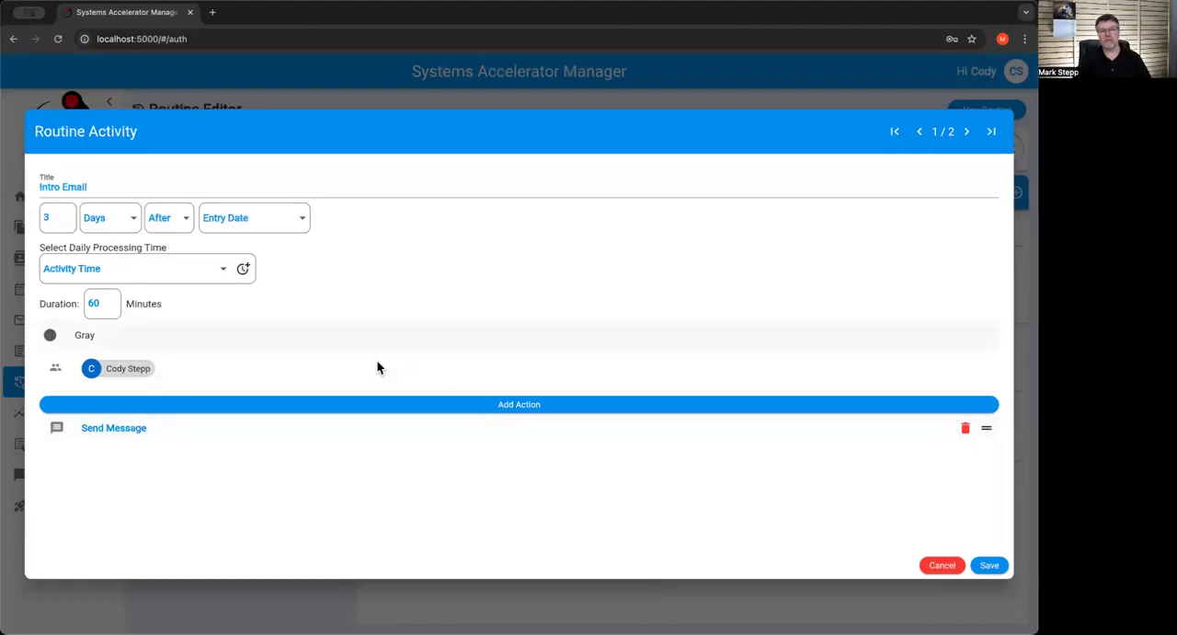
pyautogui.click(988, 566)
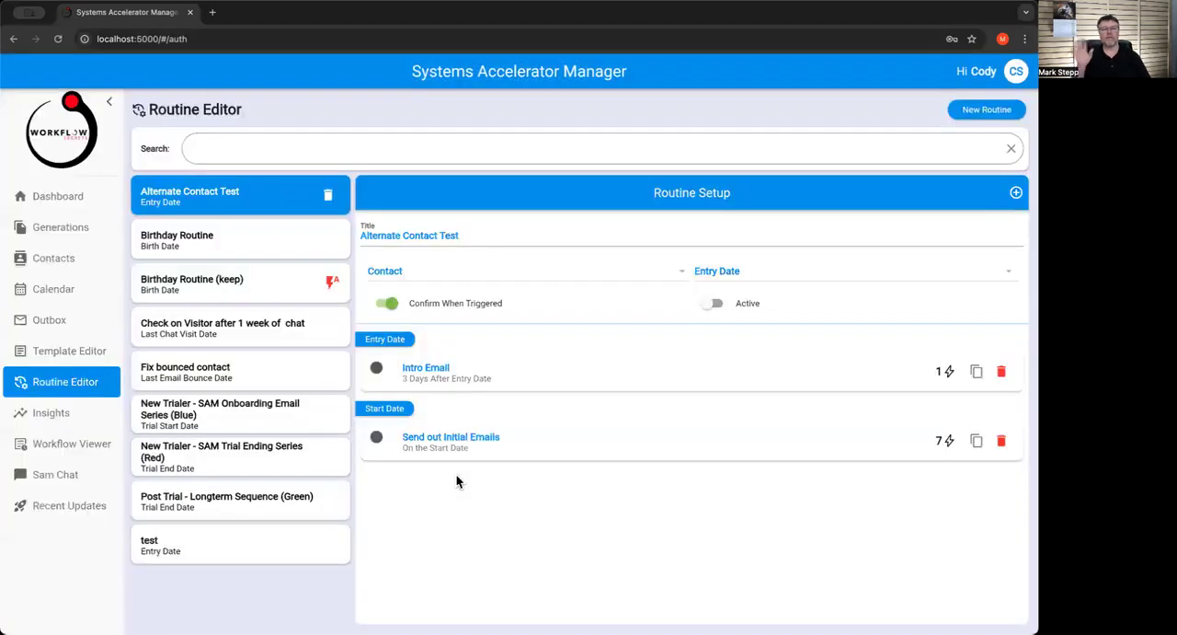